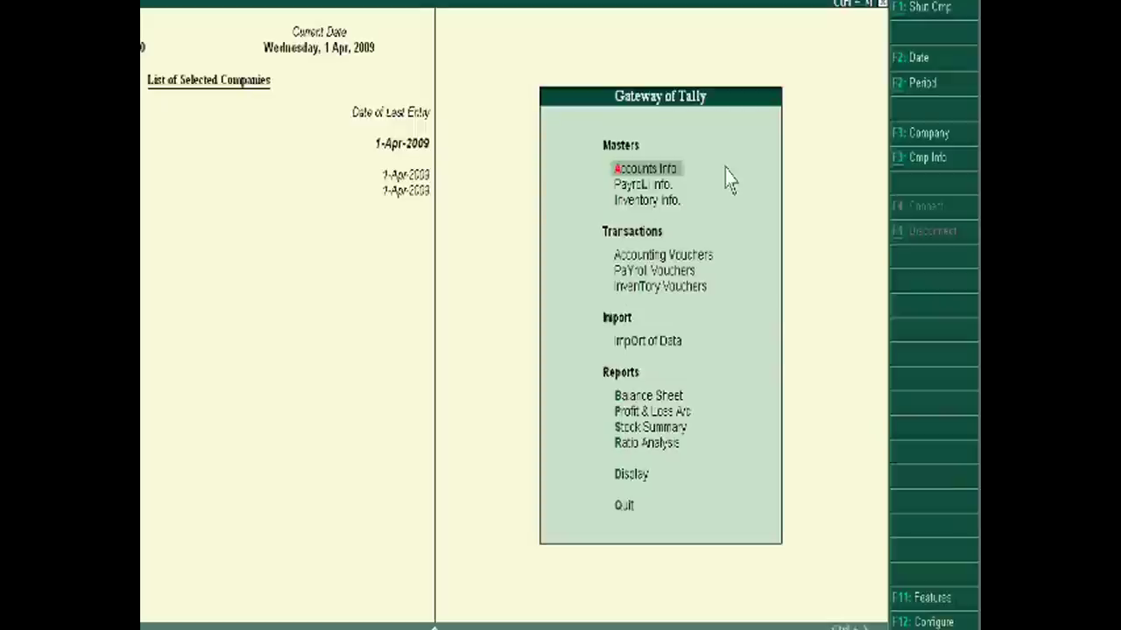
Step: Start creating a new voucher type named Tax Invoice and leave its alias blank
{"action": "key", "text": "Return"}
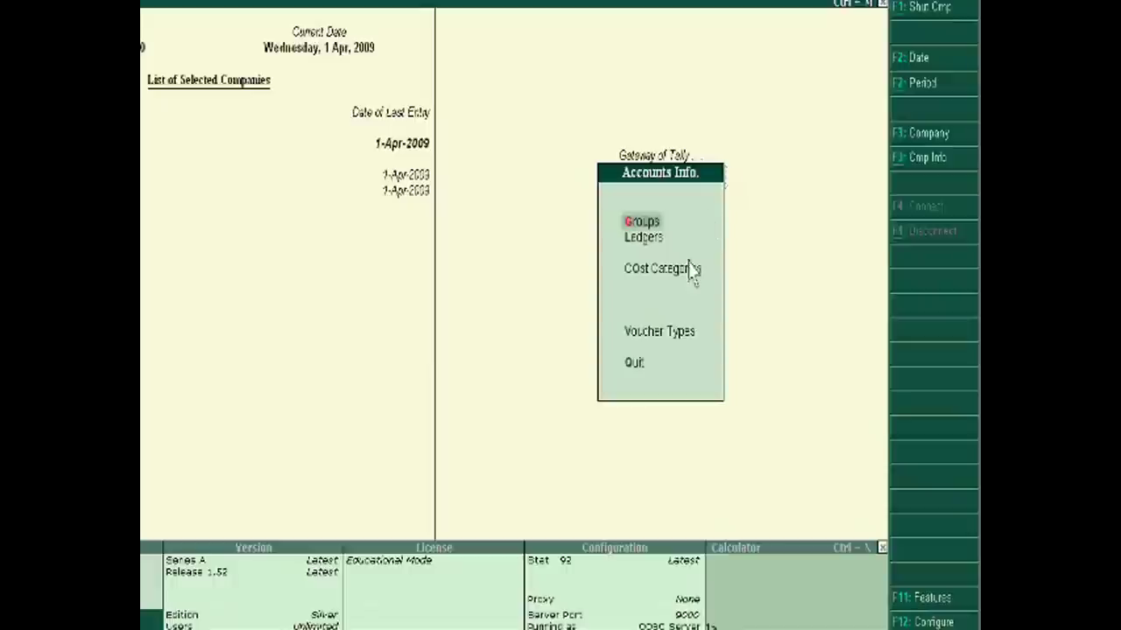
{"action": "left_click", "coordinate": [671, 341]}
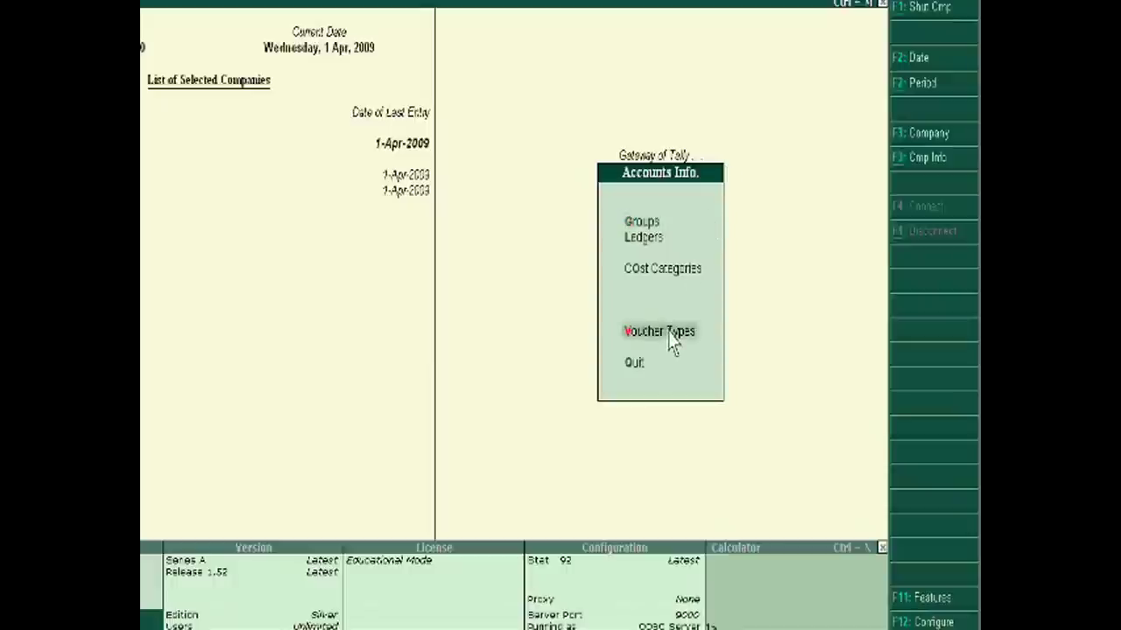
{"action": "left_click", "coordinate": [671, 339]}
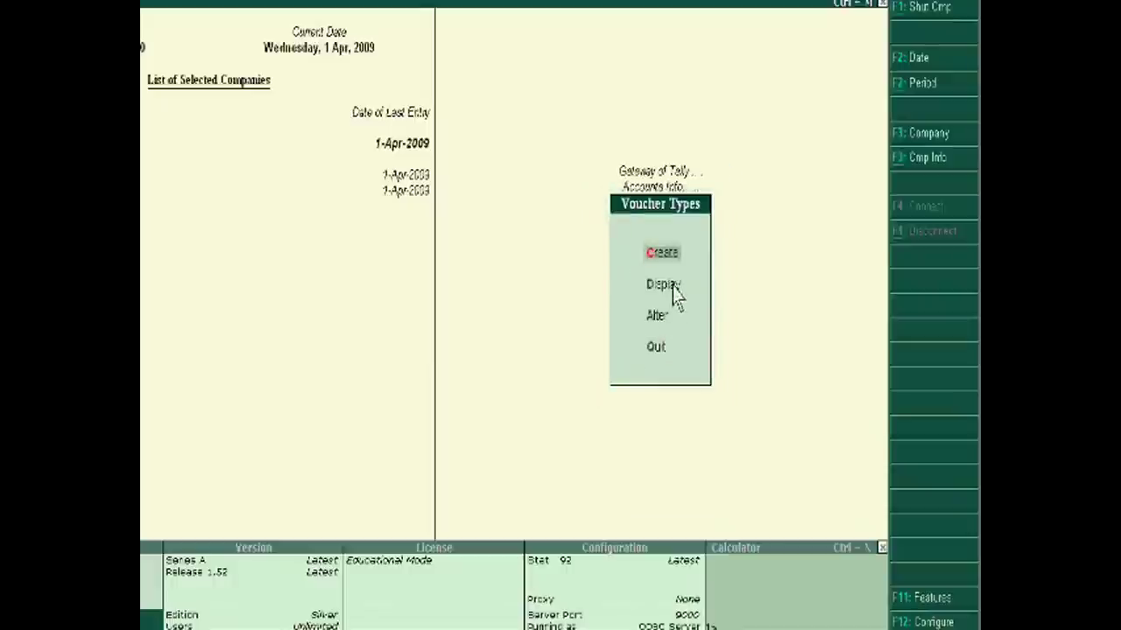
{"action": "left_click", "coordinate": [671, 253]}
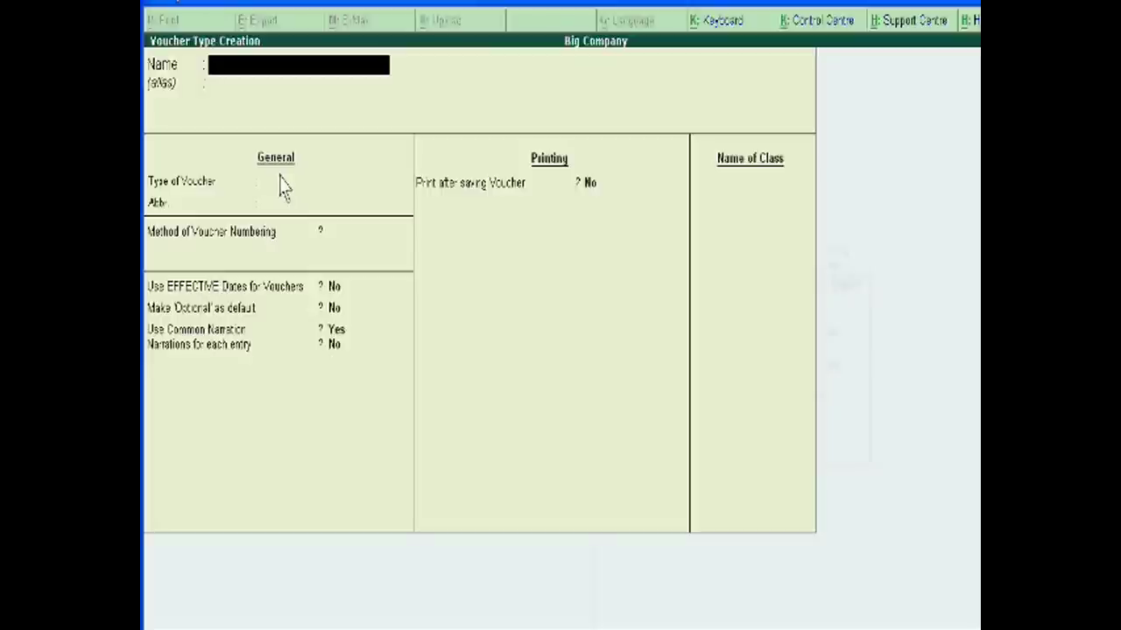
{"action": "type", "text": "Tax Invoice"}
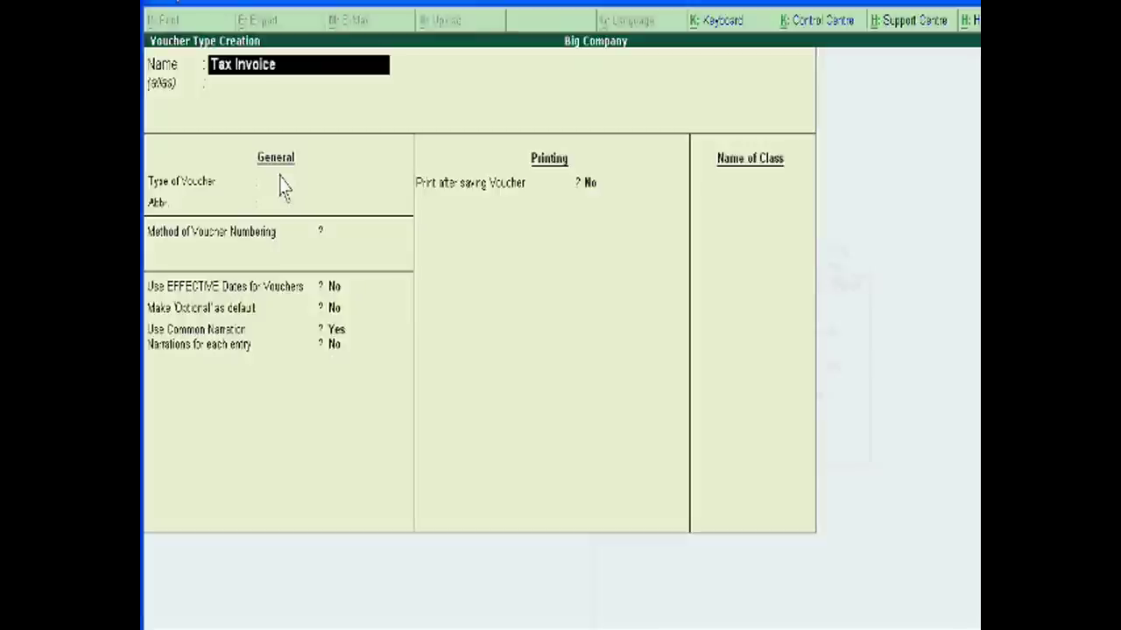
{"action": "key", "text": "Return"}
{"action": "key", "text": "Return"}
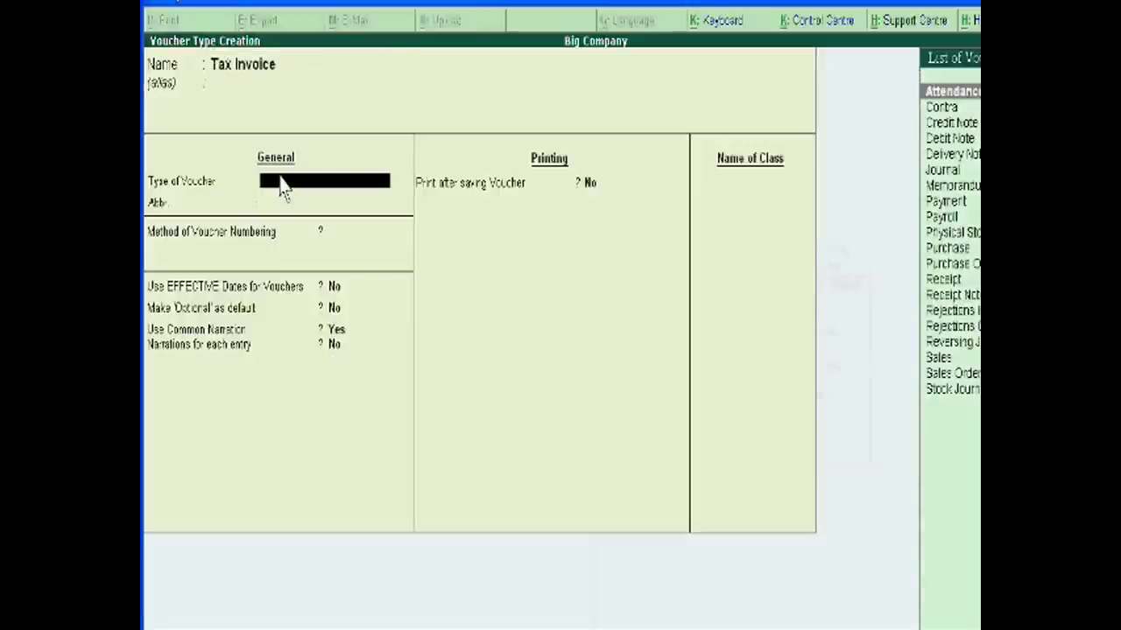
Step: Base the voucher type on Sales, with the abbreviation Sale, Automatic numbering and the remaining general options at their defaults
{"action": "type", "text": "S"}
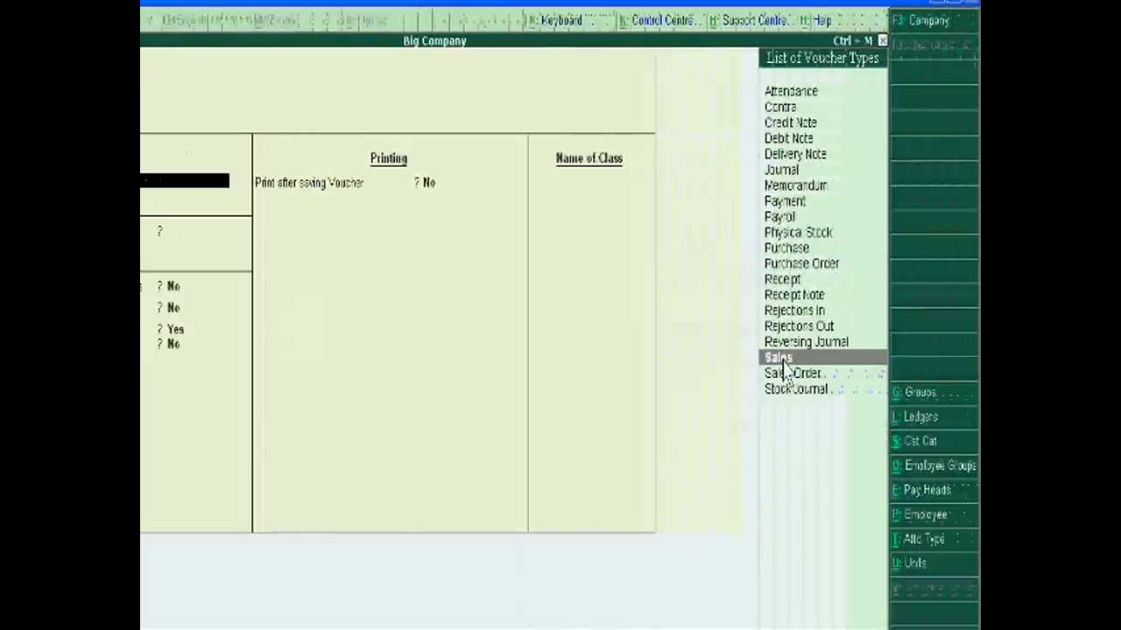
{"action": "left_click", "coordinate": [780, 360]}
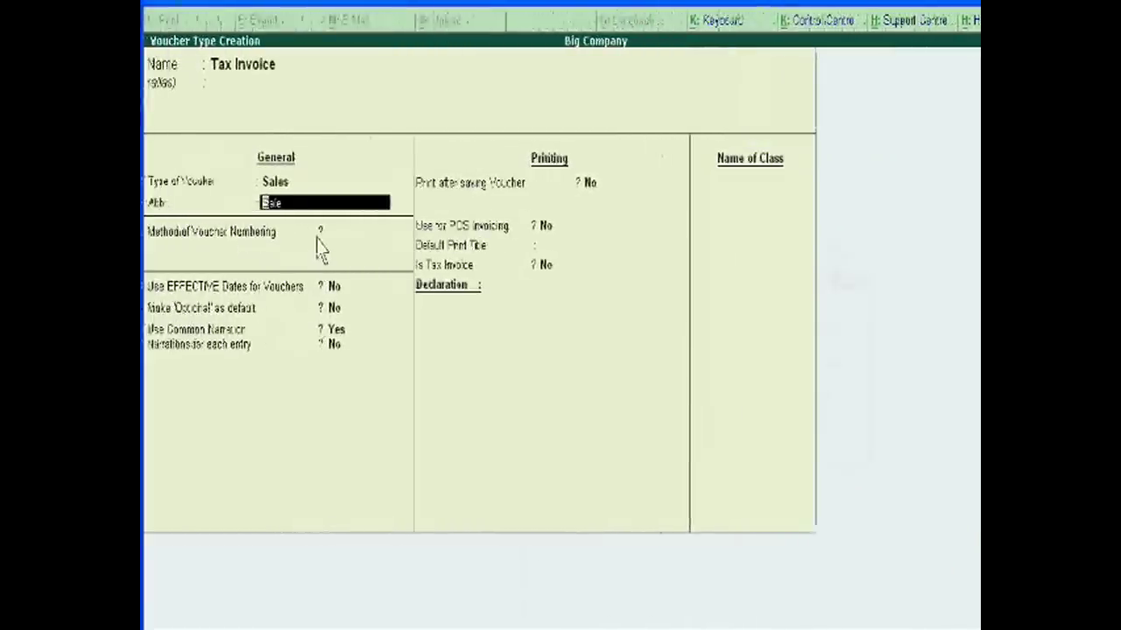
{"action": "key", "text": "Return"}
{"action": "key", "text": "Return"}
{"action": "key", "text": "Return"}
{"action": "key", "text": "Return"}
{"action": "key", "text": "Return"}
{"action": "key", "text": "Return"}
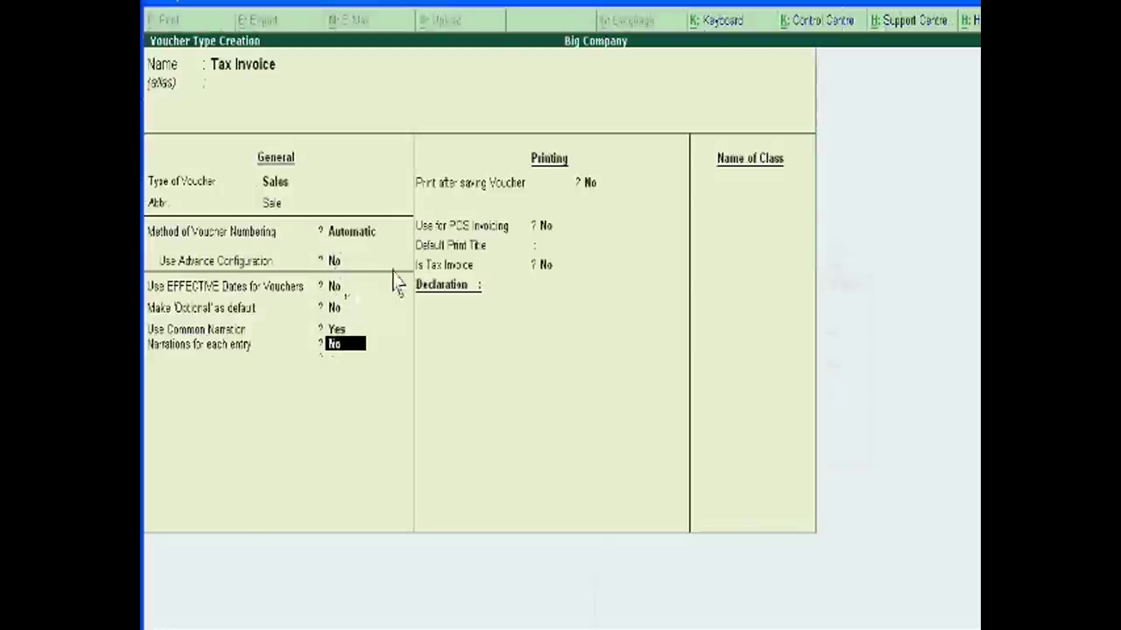
Step: Set the default print title to Tax Invoice and mark the voucher type as a tax invoice
{"action": "left_click", "coordinate": [614, 183]}
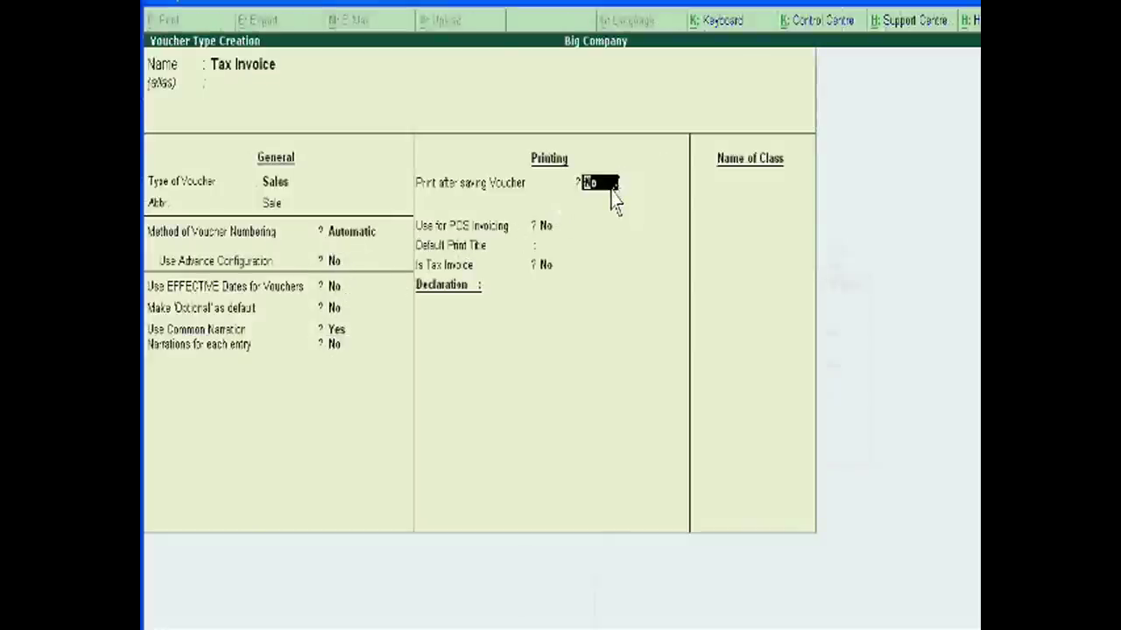
{"action": "key", "text": "Return"}
{"action": "key", "text": "Return"}
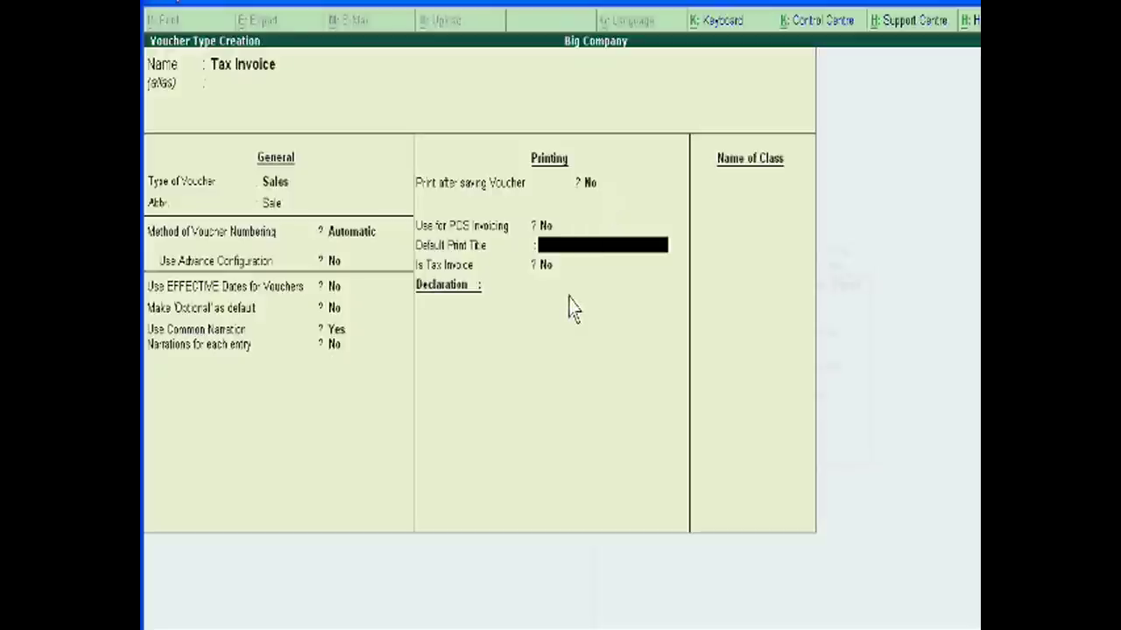
{"action": "type", "text": "Tax In"}
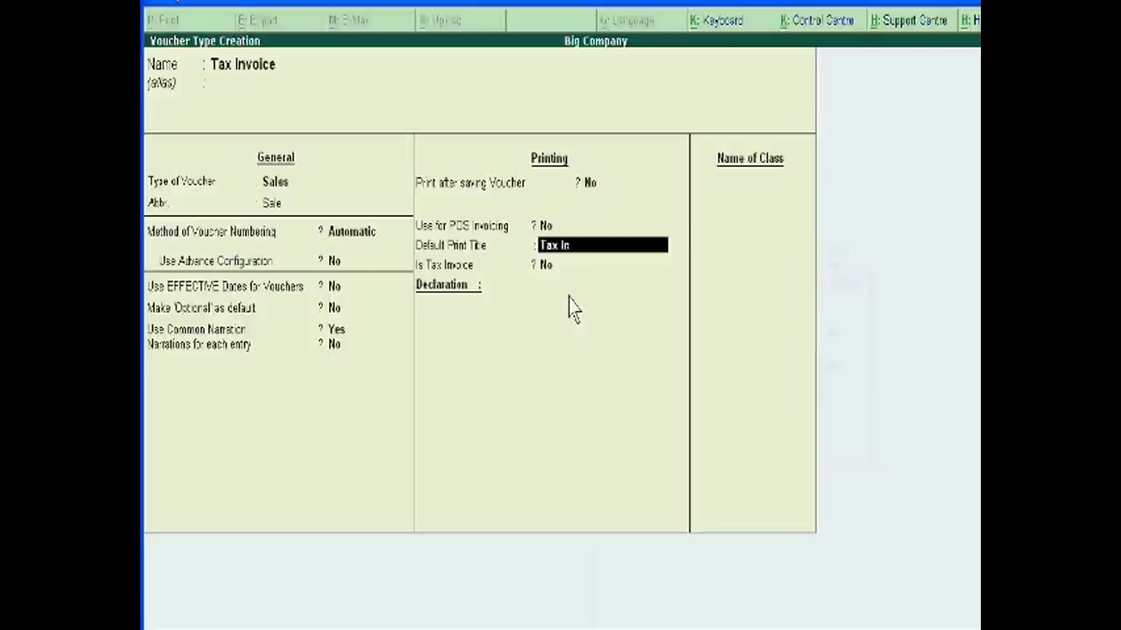
{"action": "type", "text": "voice"}
{"action": "key", "text": "Return"}
{"action": "type", "text": "y"}
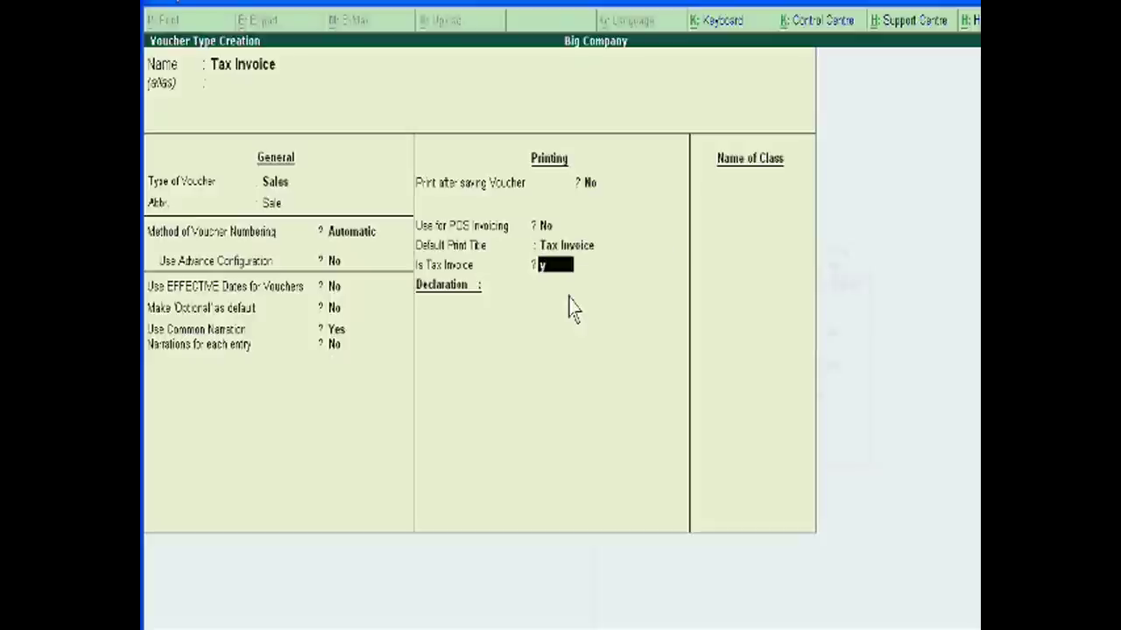
{"action": "key", "text": "Return"}
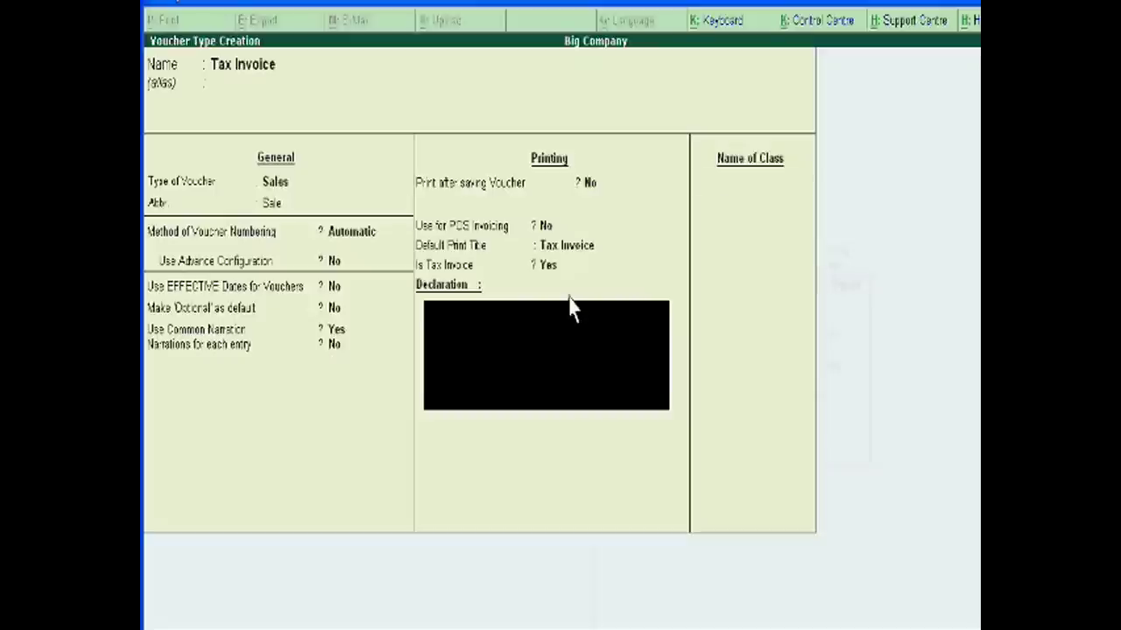
Step: Save the voucher type without a declaration or class and return to the Gateway of Tally
{"action": "key", "text": "Return"}
{"action": "key", "text": "Return"}
{"action": "key", "text": "Return"}
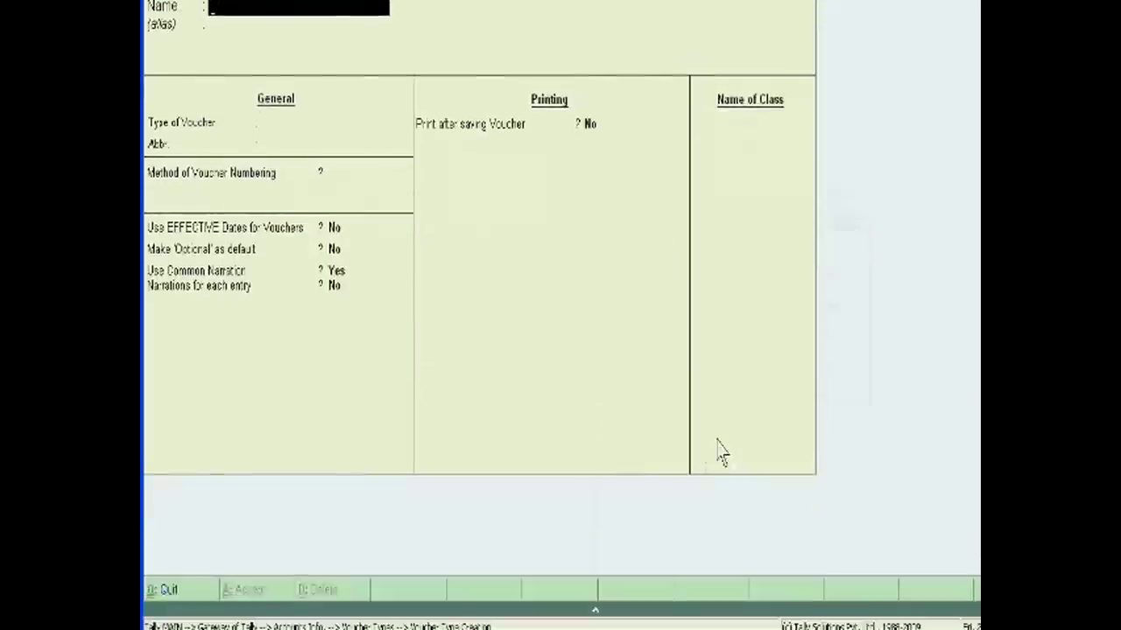
{"action": "key", "text": "Escape"}
{"action": "key", "text": "Return"}
{"action": "key", "text": "Escape"}
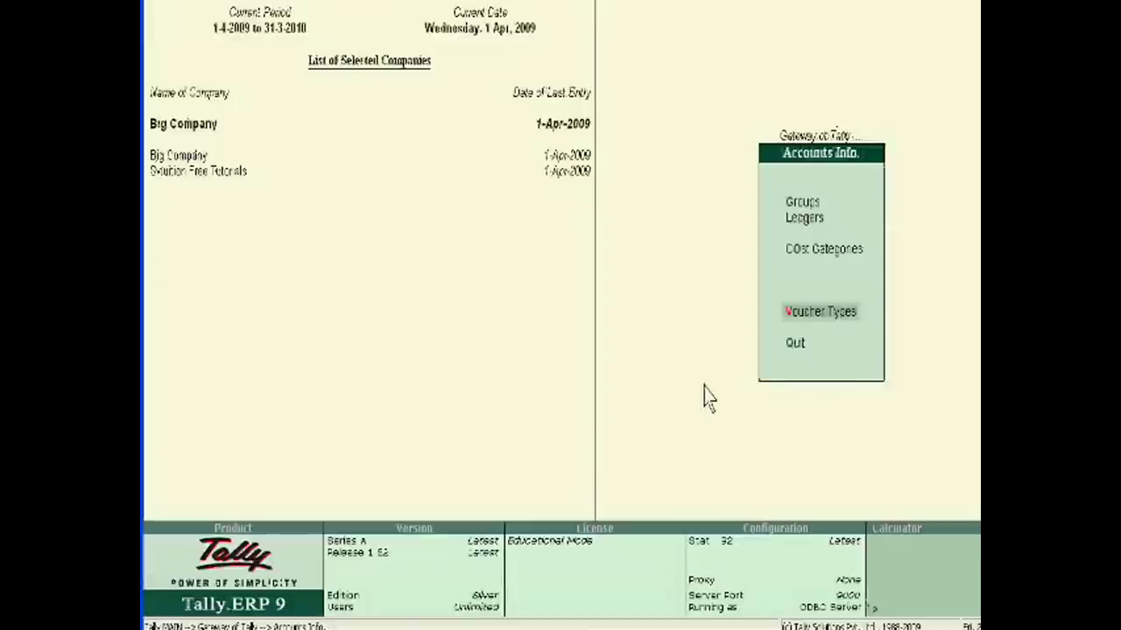
{"action": "key", "text": "Escape"}
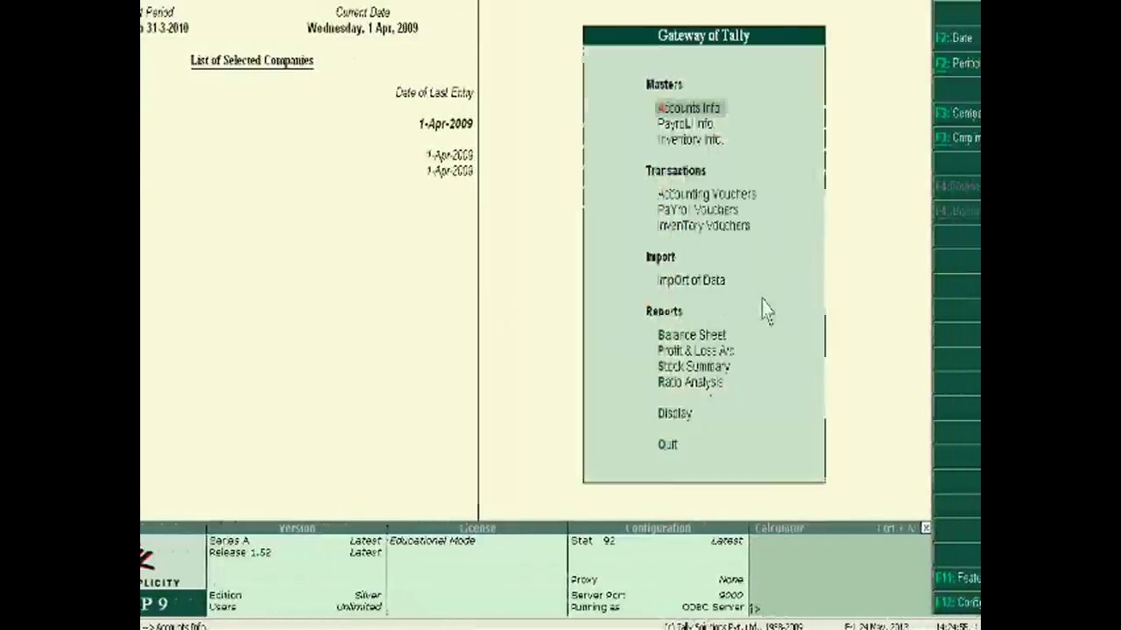
Step: Start a sales voucher and choose Tax Invoice as its voucher type
{"action": "key", "text": "Down"}
{"action": "key", "text": "Down"}
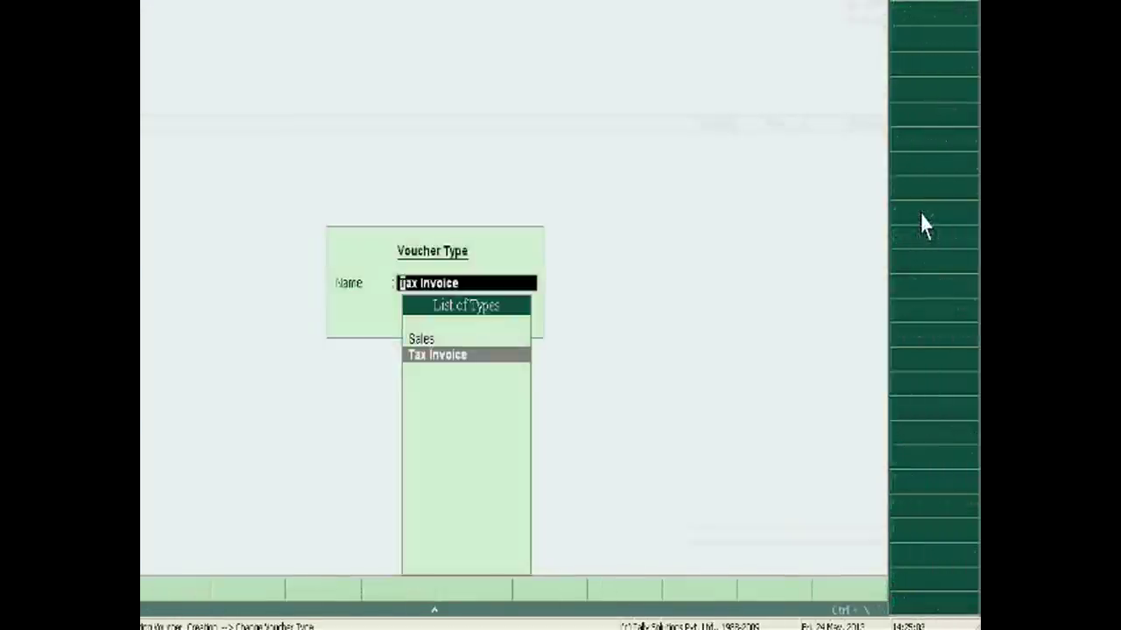
{"action": "key", "text": "Up"}
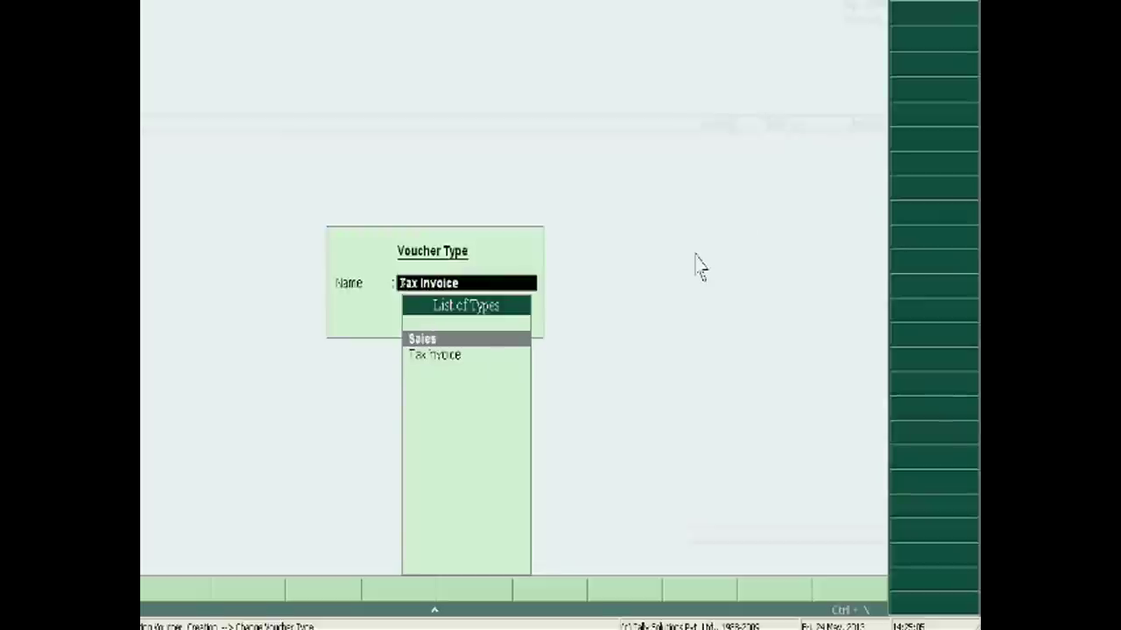
{"action": "key", "text": "Down"}
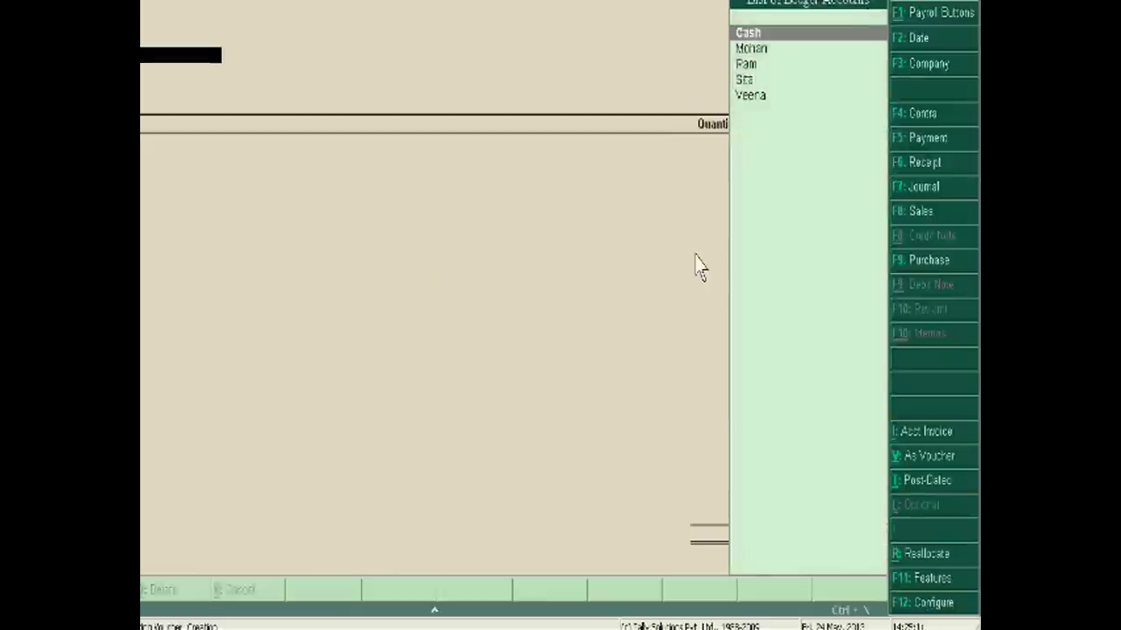
Step: Select the customer ledger directly below Cash as the party and leave the despatch and order details blank
{"action": "key", "text": "Down"}
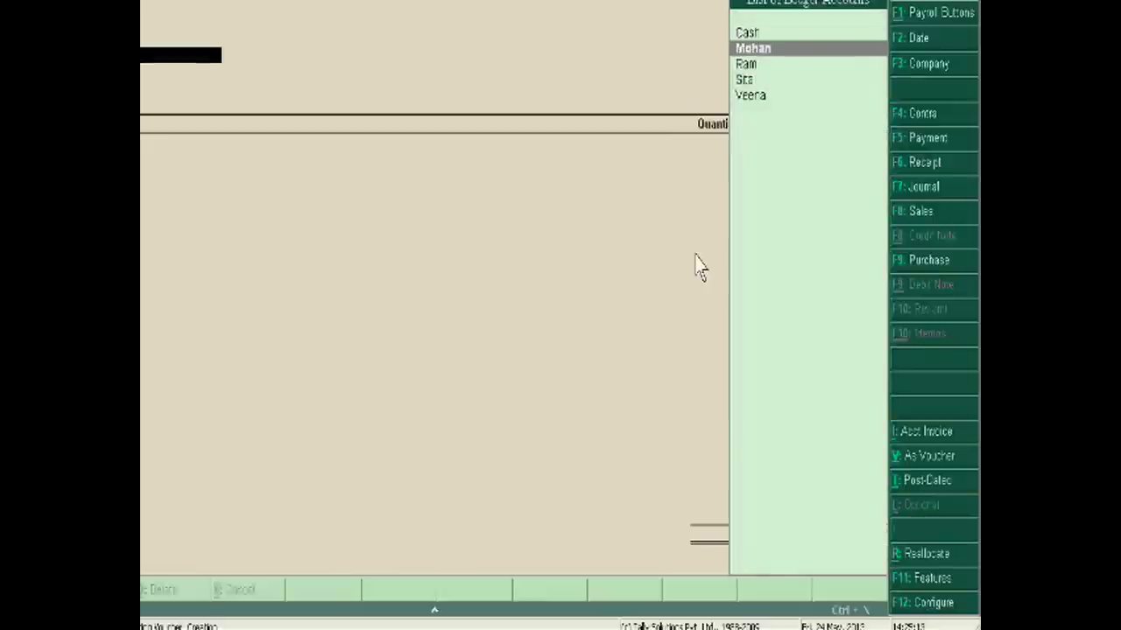
{"action": "key", "text": "Return"}
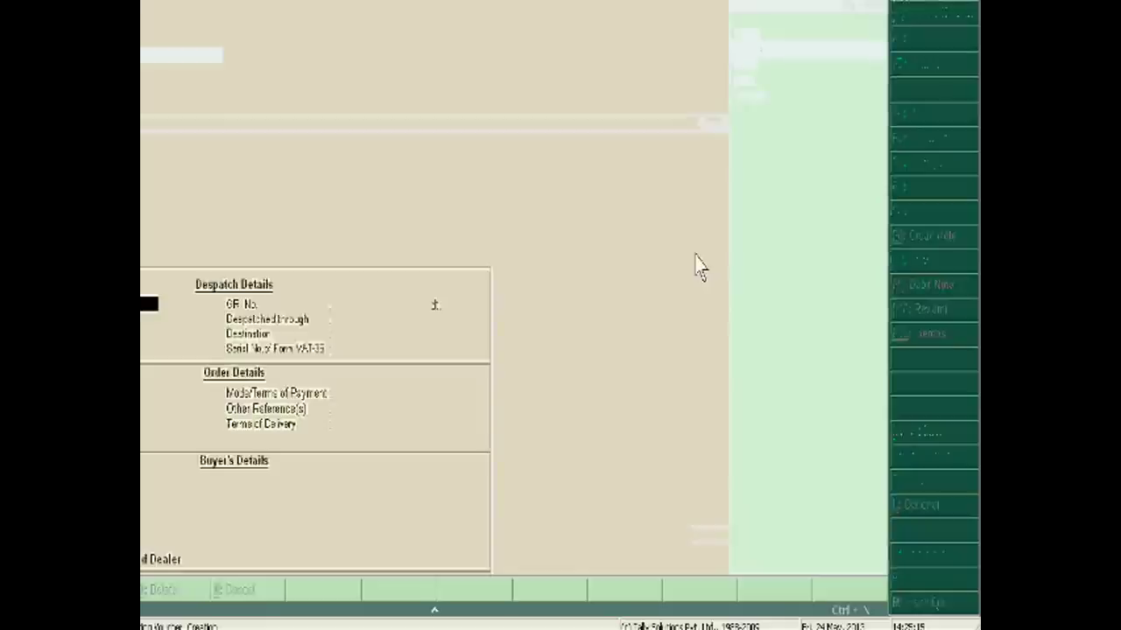
{"action": "key", "text": "Return"}
{"action": "key", "text": "Return"}
{"action": "key", "text": "Return"}
{"action": "key", "text": "Return"}
{"action": "key", "text": "Return"}
{"action": "key", "text": "Return"}
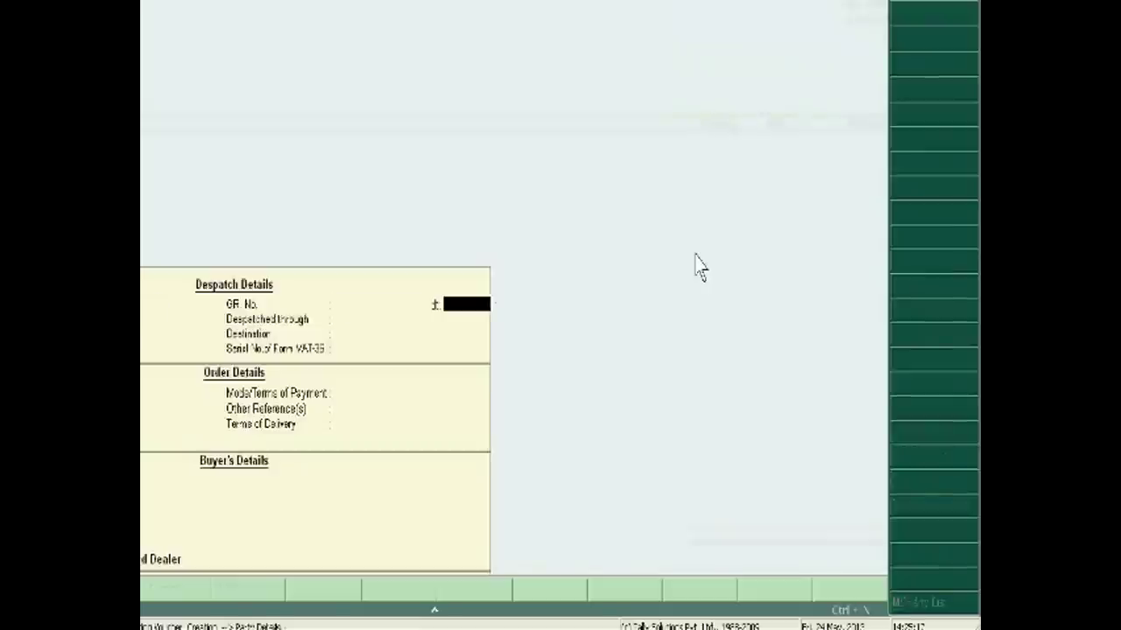
{"action": "key", "text": "Return"}
{"action": "key", "text": "Return"}
{"action": "key", "text": "Return"}
{"action": "key", "text": "Return"}
{"action": "key", "text": "Return"}
{"action": "key", "text": "Return"}
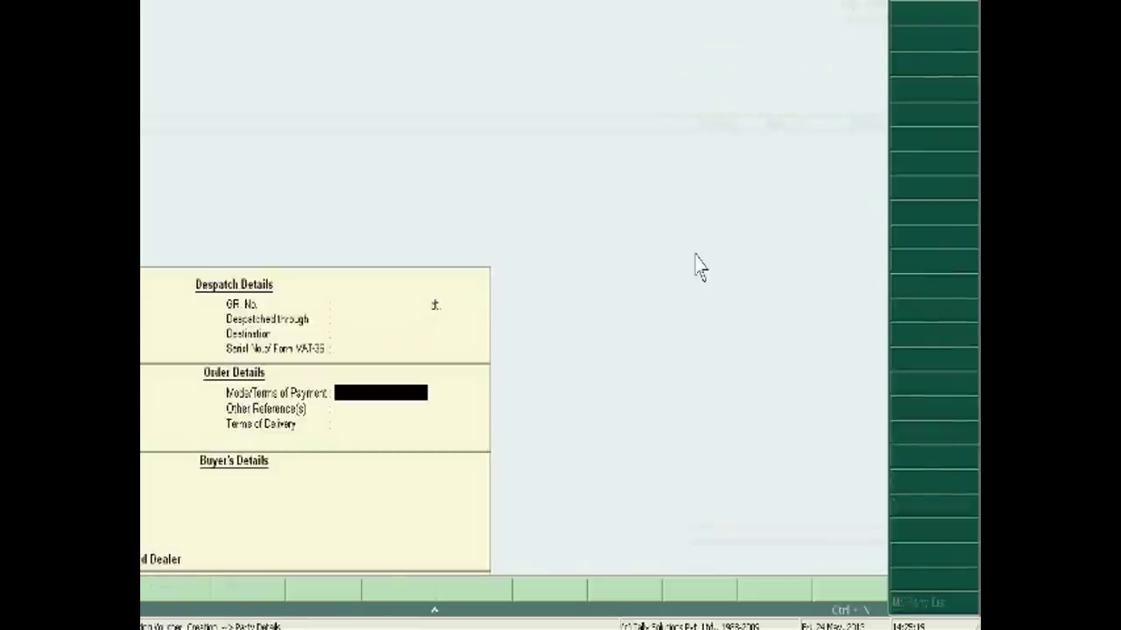
{"action": "key", "text": "Return"}
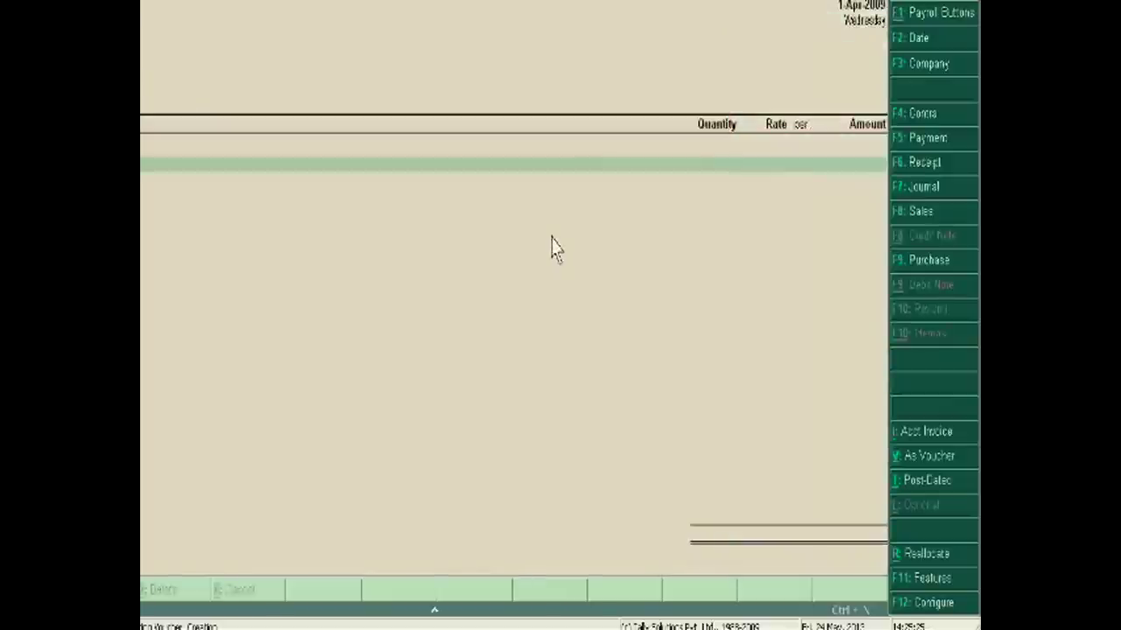
Step: Add a stock item to the invoice with a quantity of 2000
{"action": "key", "text": "Return"}
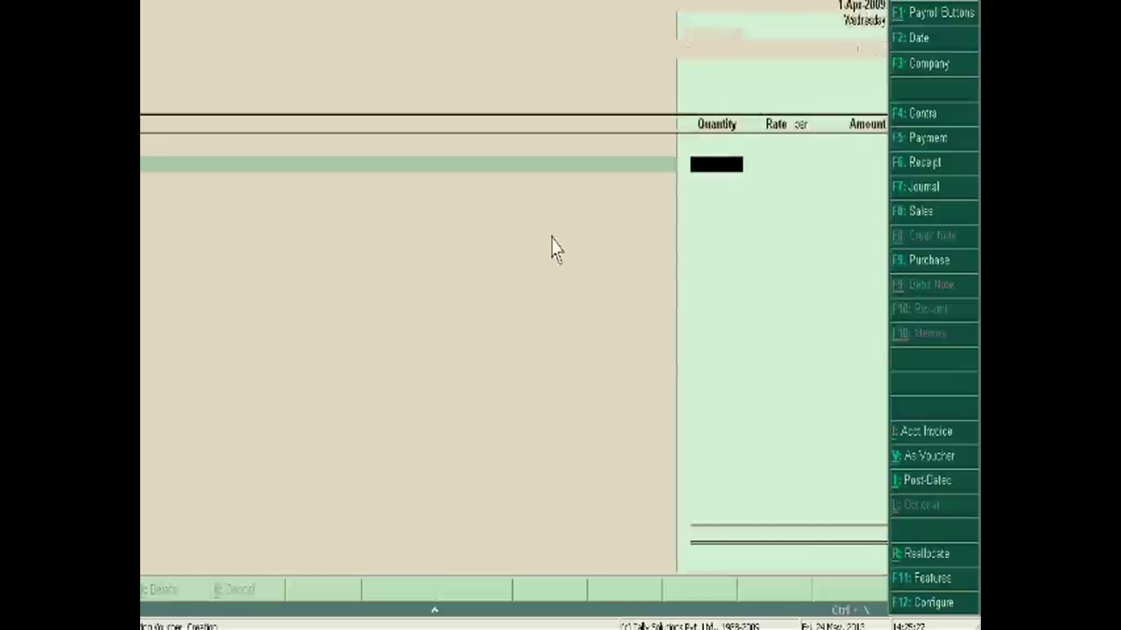
{"action": "type", "text": "2000"}
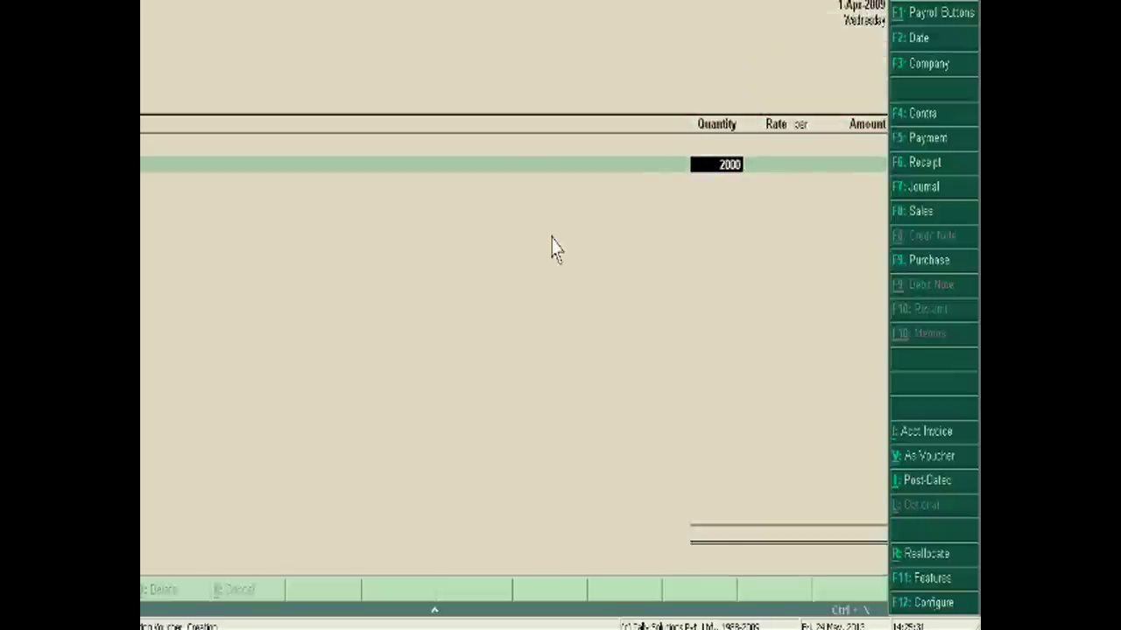
{"action": "key", "text": "Return"}
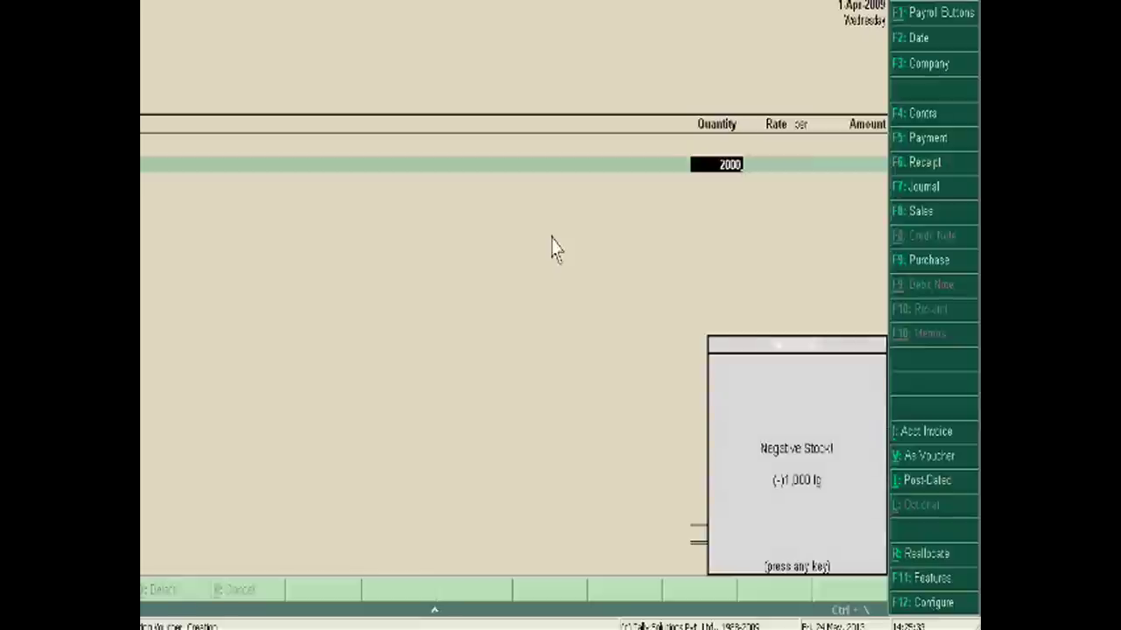
{"action": "key", "text": "Return"}
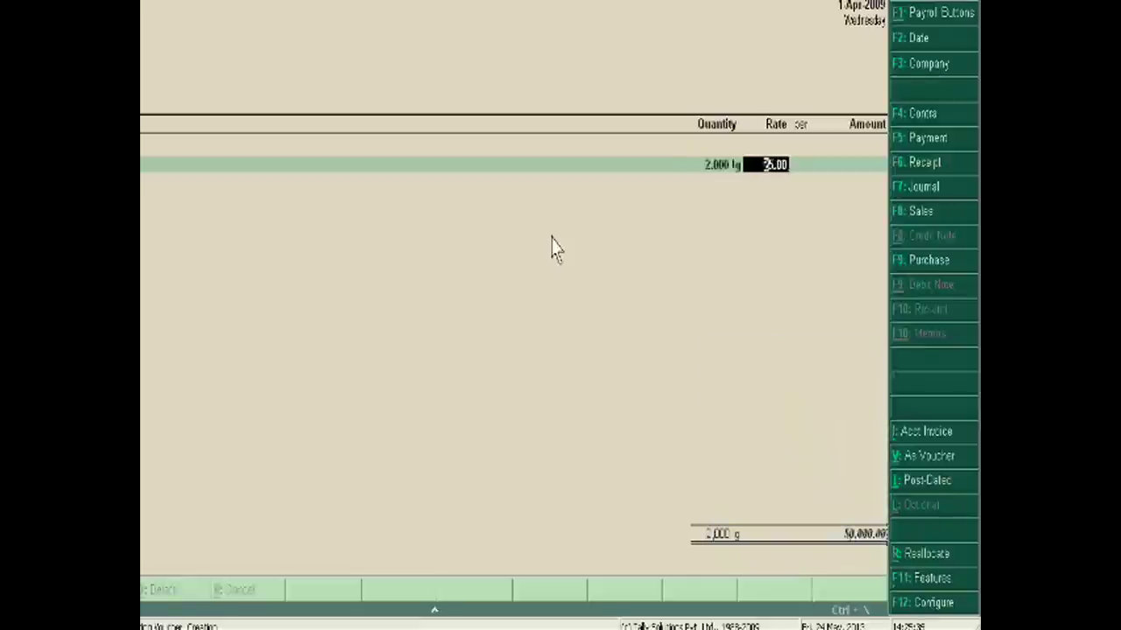
Step: Change the item's quantity to 1000 and accept the rate of 25.00 and the resulting line amount
{"action": "key", "text": "BackSpace"}
{"action": "type", "text": "1000"}
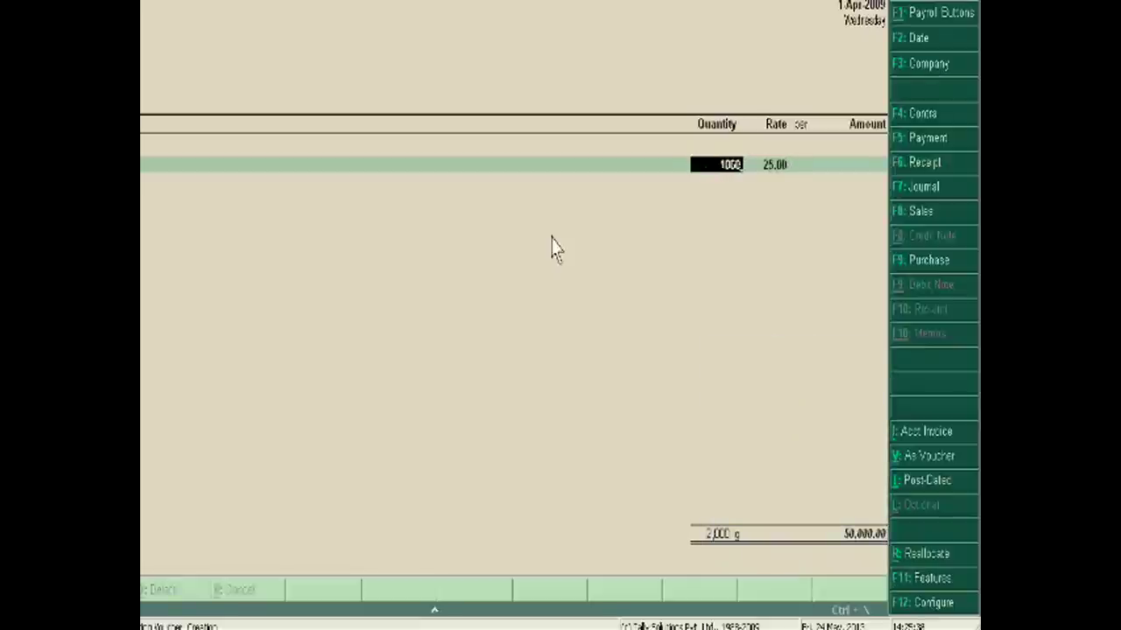
{"action": "key", "text": "Return"}
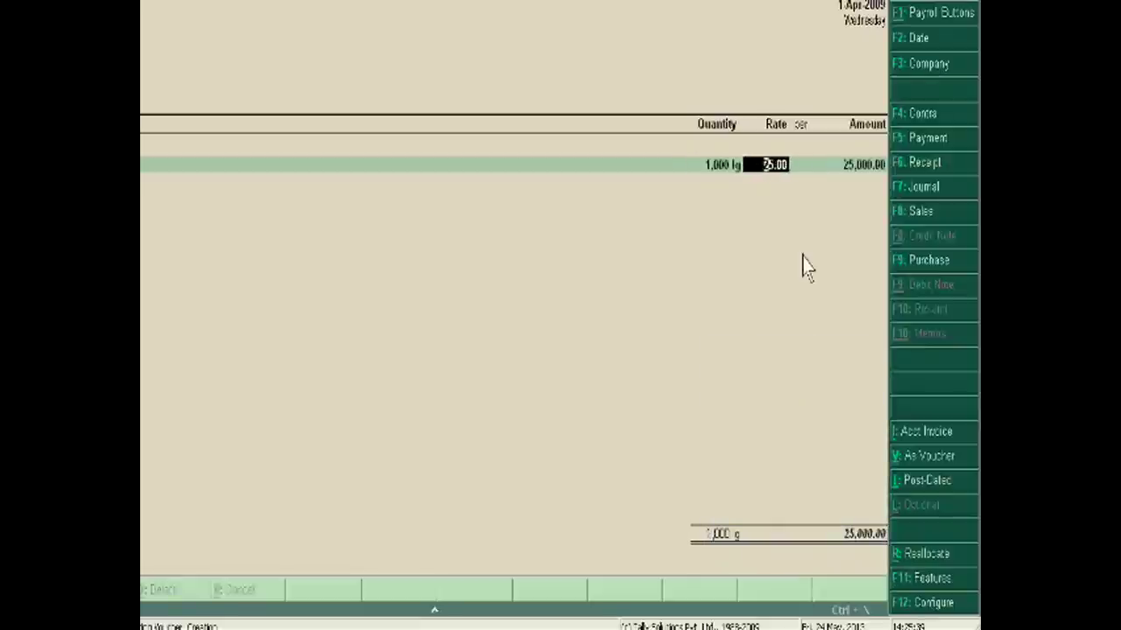
{"action": "key", "text": "Return"}
{"action": "key", "text": "Return"}
{"action": "key", "text": "Return"}
{"action": "key", "text": "Return"}
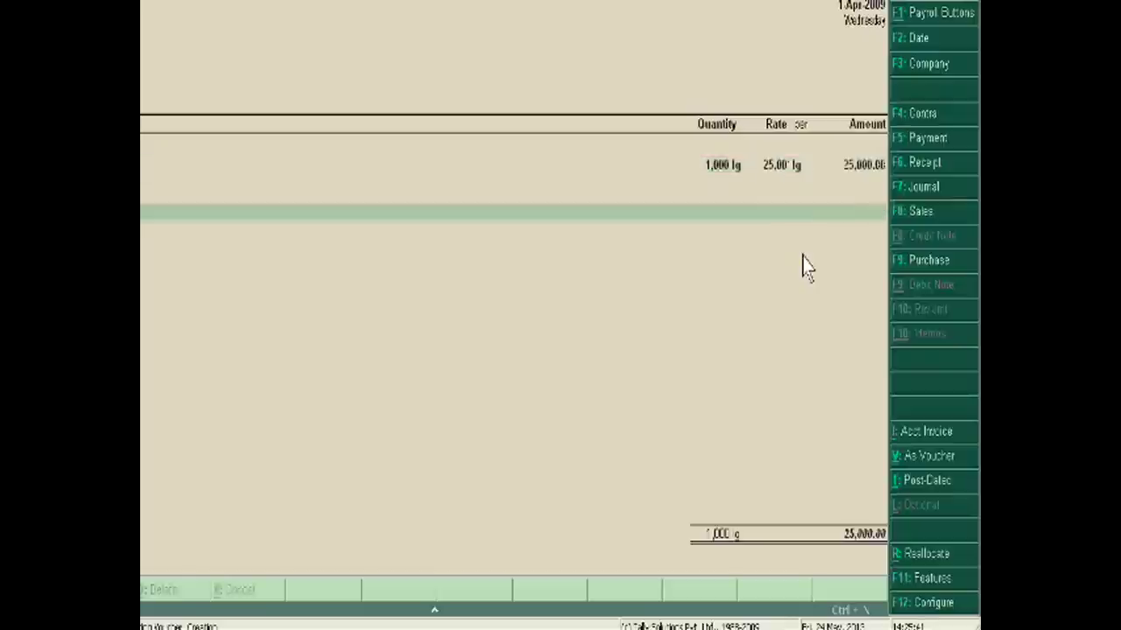
Step: End the item list and add the Output VAT @4% ledger to the invoice
{"action": "key", "text": "Return"}
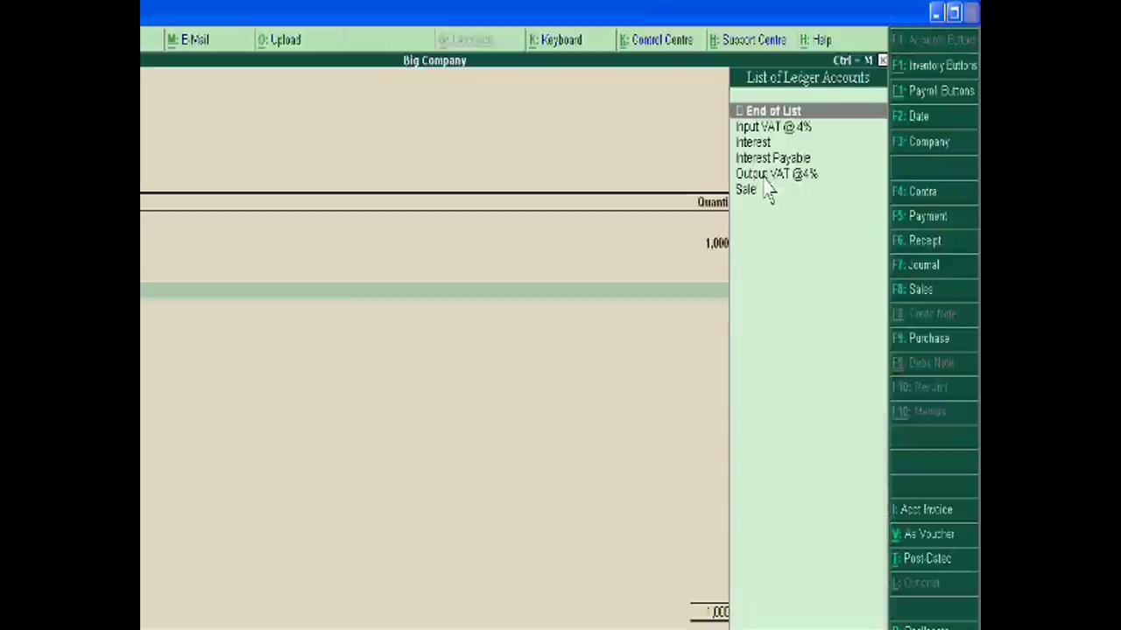
{"action": "key", "text": "Down"}
{"action": "key", "text": "Down"}
{"action": "key", "text": "Down"}
{"action": "key", "text": "Down"}
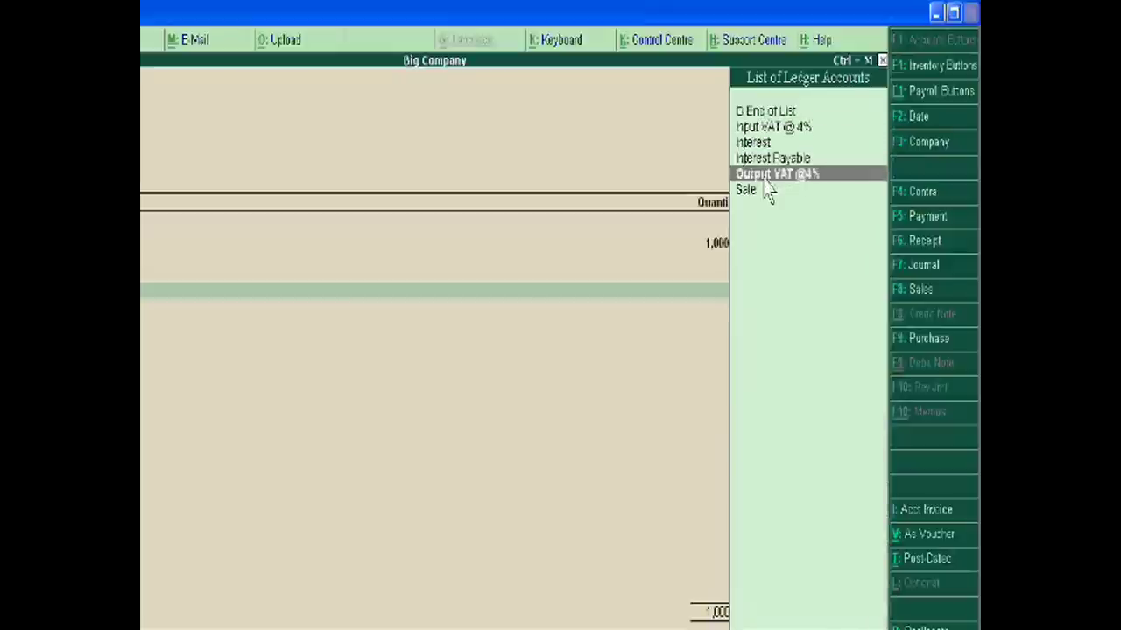
{"action": "key", "text": "Return"}
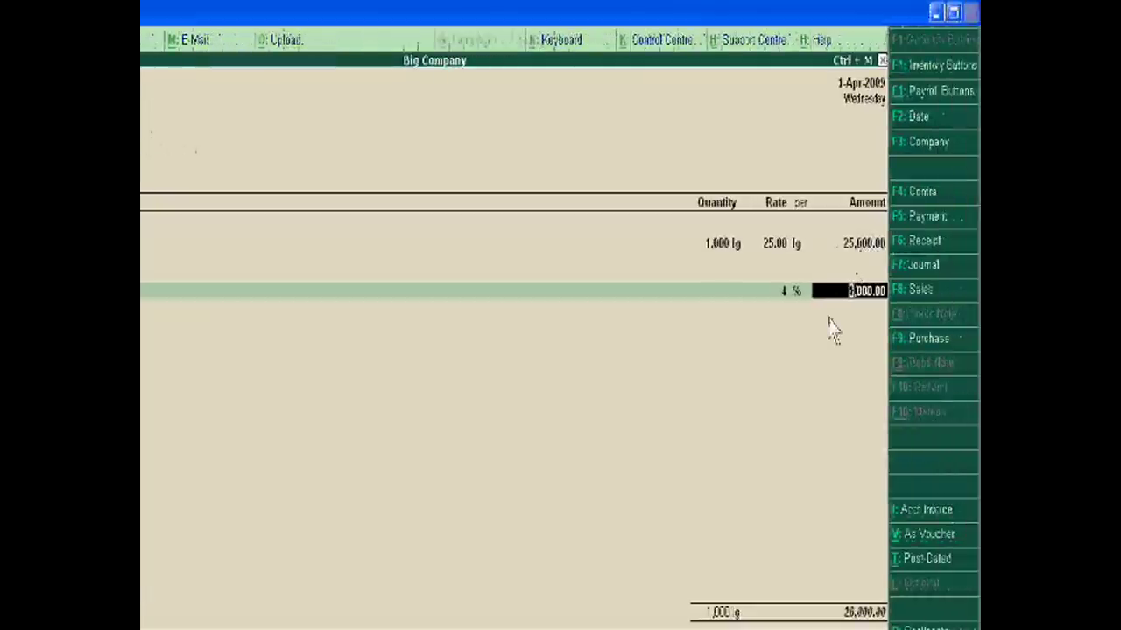
Step: Accept the calculated VAT amount, keep the Yes/No option at No, save the invoice and leave voucher entry
{"action": "key", "text": "Return"}
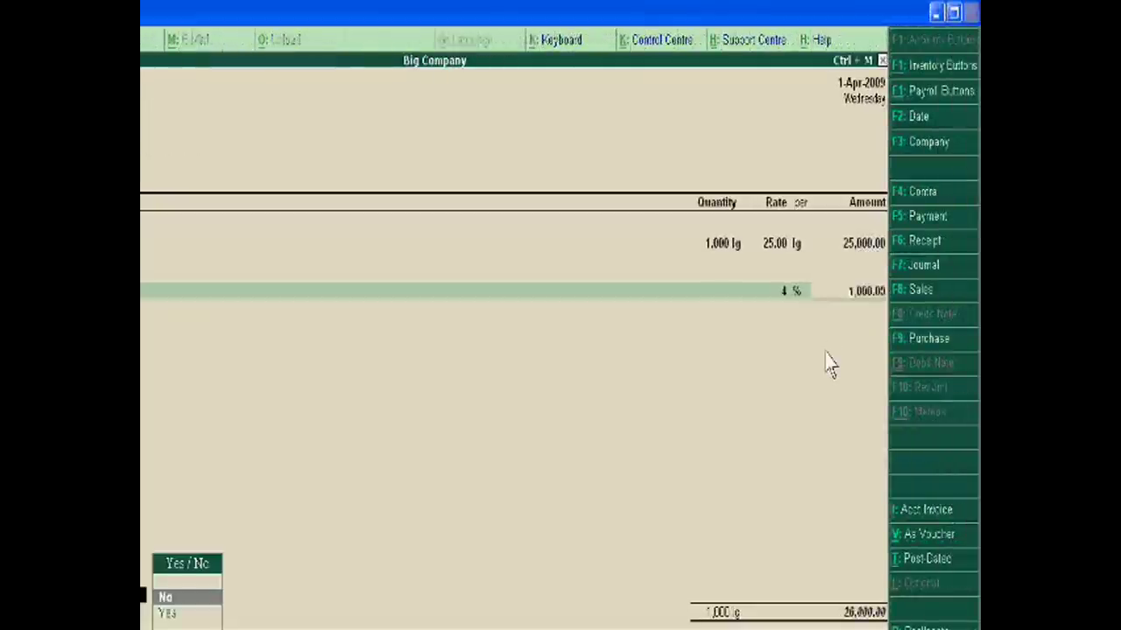
{"action": "key", "text": "Return"}
{"action": "key", "text": "Return"}
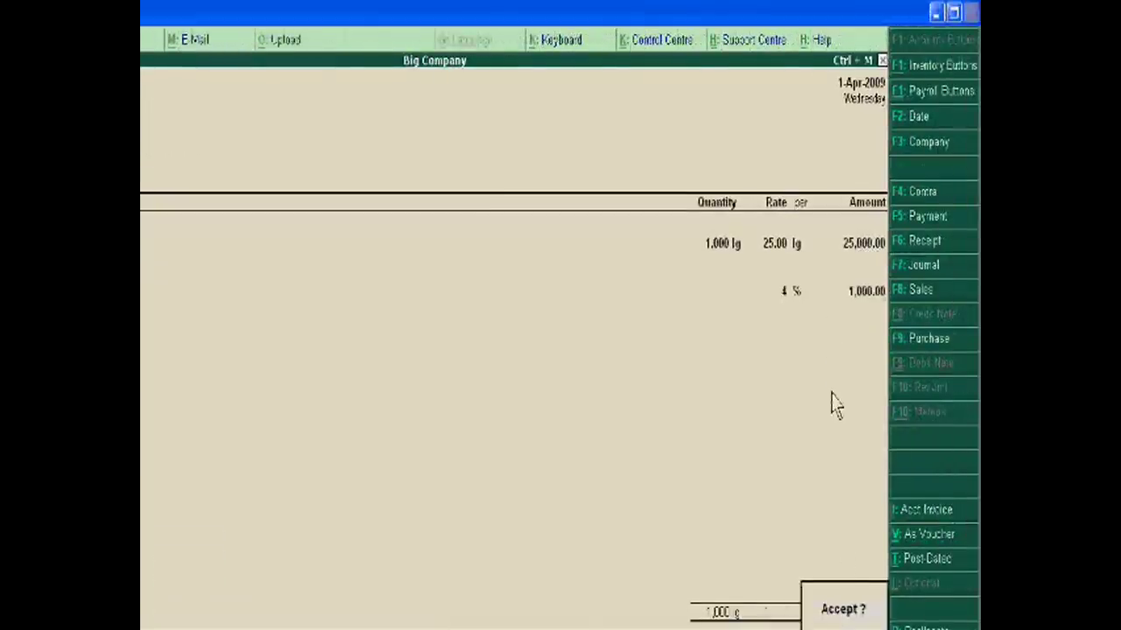
{"action": "key", "text": "Return"}
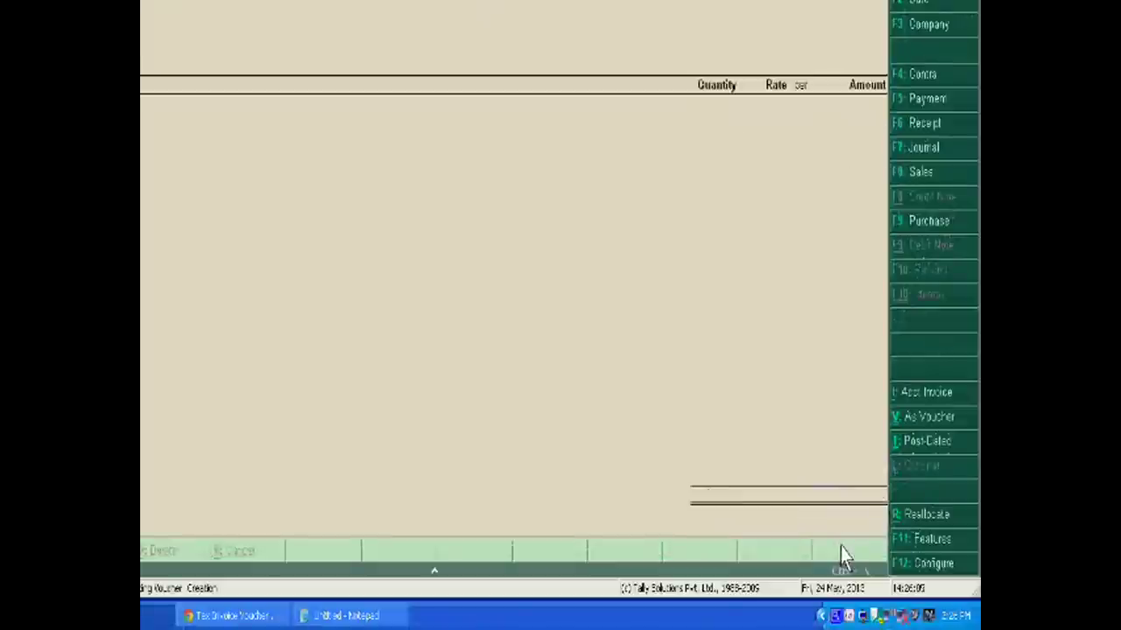
{"action": "key", "text": "Escape"}
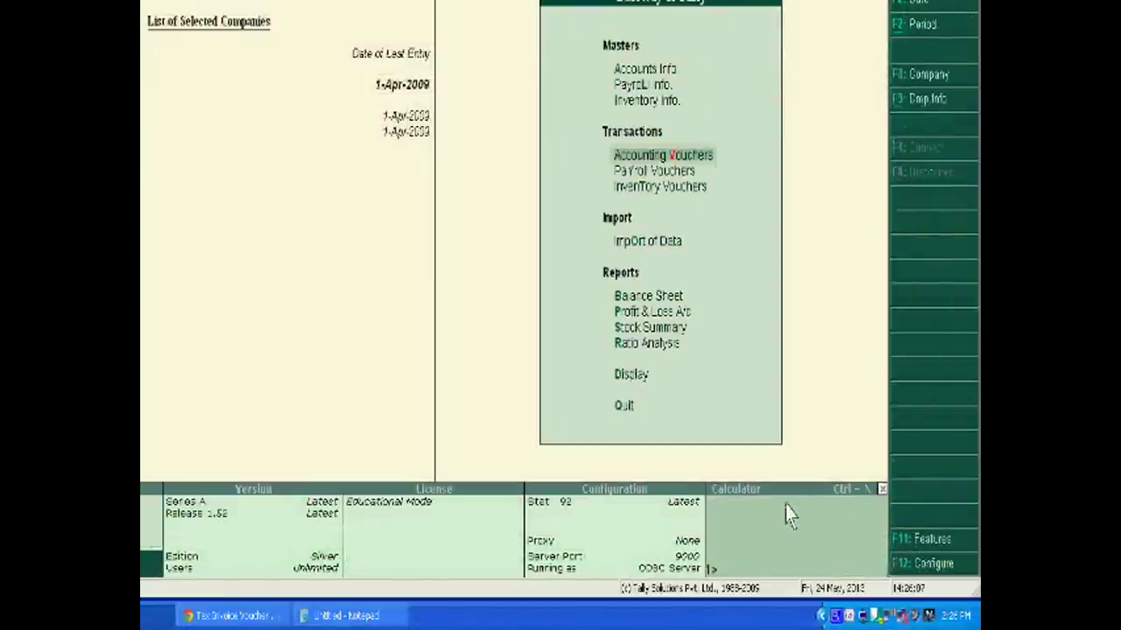
Step: Open the Trial Balance from the display reports
{"action": "key", "text": "Down"}
{"action": "key", "text": "Down"}
{"action": "key", "text": "Down"}
{"action": "key", "text": "Down"}
{"action": "key", "text": "Down"}
{"action": "key", "text": "Down"}
{"action": "key", "text": "Down"}
{"action": "key", "text": "Down"}
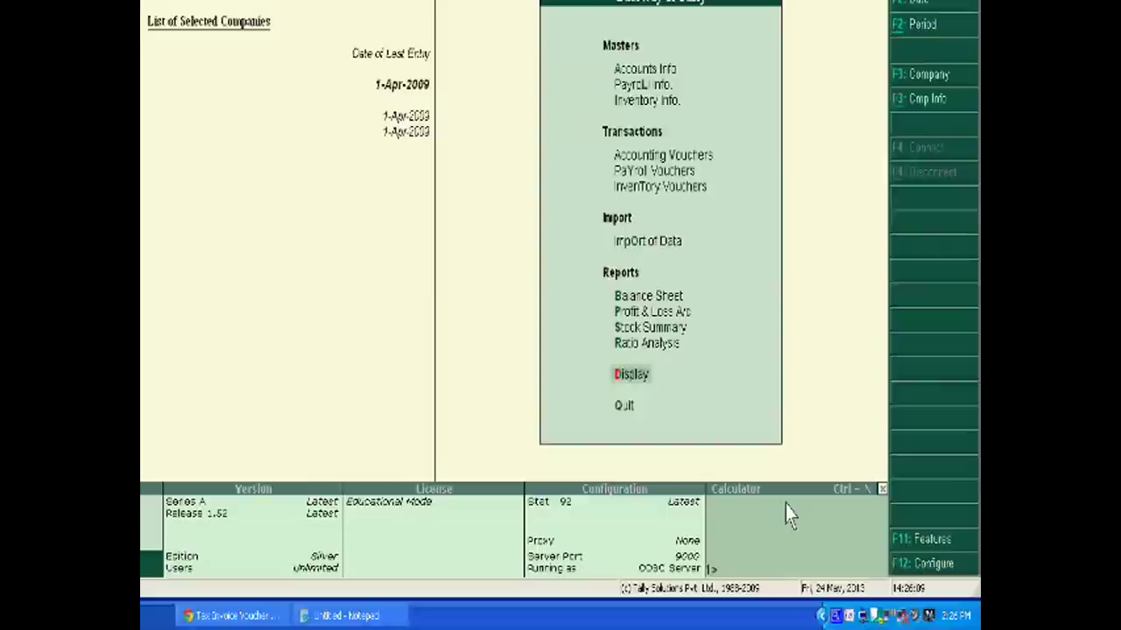
{"action": "key", "text": "Return"}
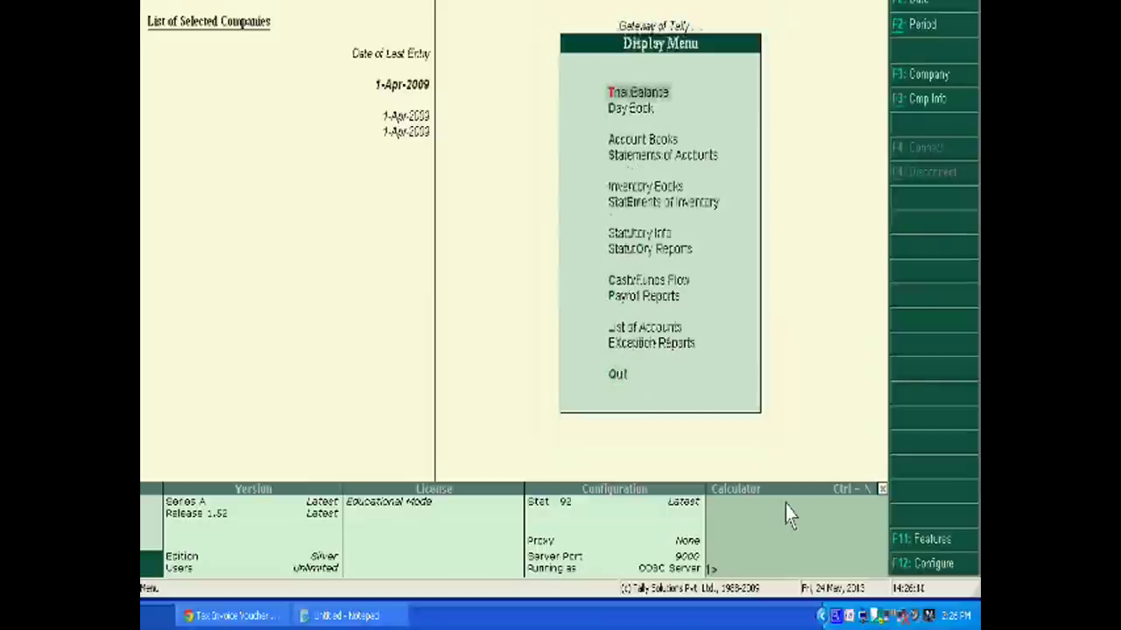
{"action": "key", "text": "Return"}
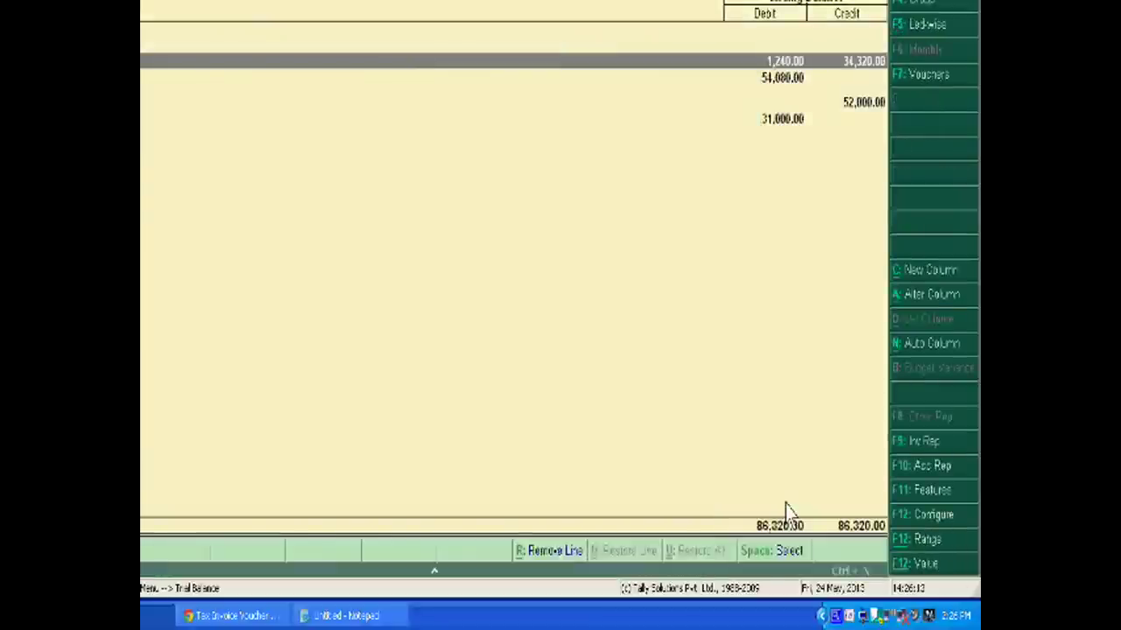
Step: Switch from the Trial Balance to the Day Book and open the recorded Tax Invoice voucher
{"action": "key", "text": "Escape"}
{"action": "key", "text": "Down"}
{"action": "key", "text": "Return"}
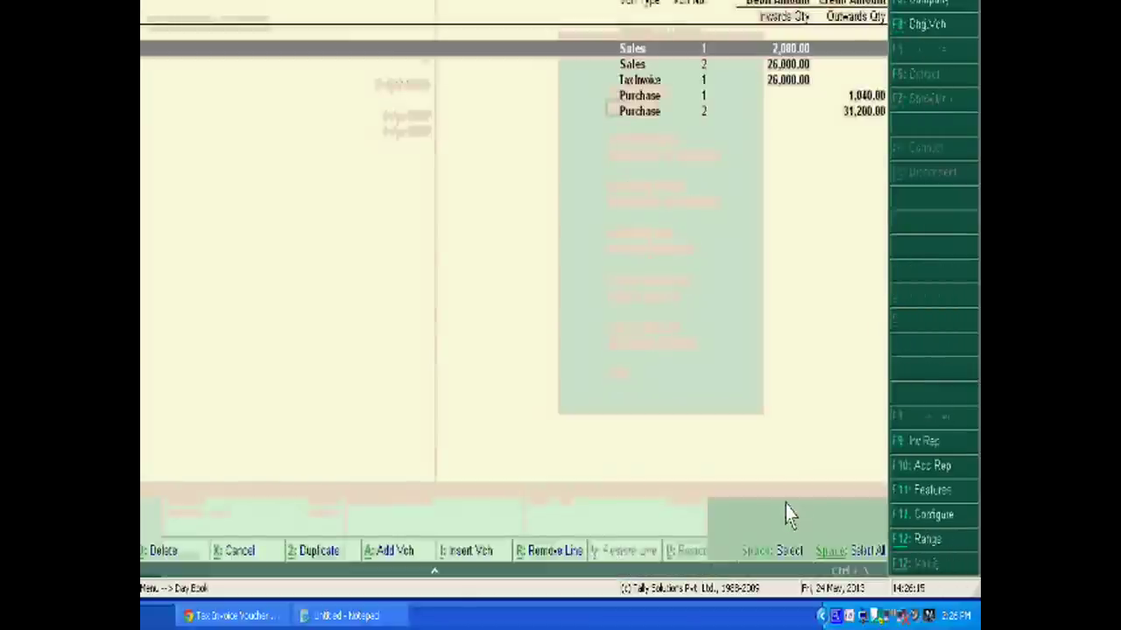
{"action": "key", "text": "Down"}
{"action": "key", "text": "Down"}
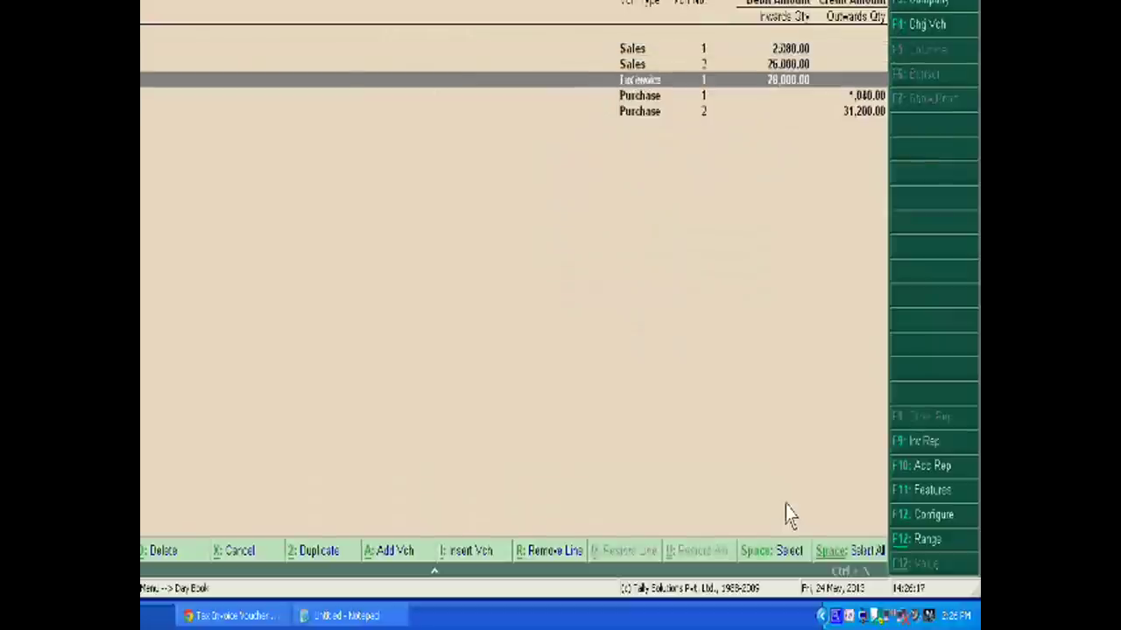
{"action": "key", "text": "Up"}
{"action": "key", "text": "Up"}
{"action": "key", "text": "Down"}
{"action": "key", "text": "Down"}
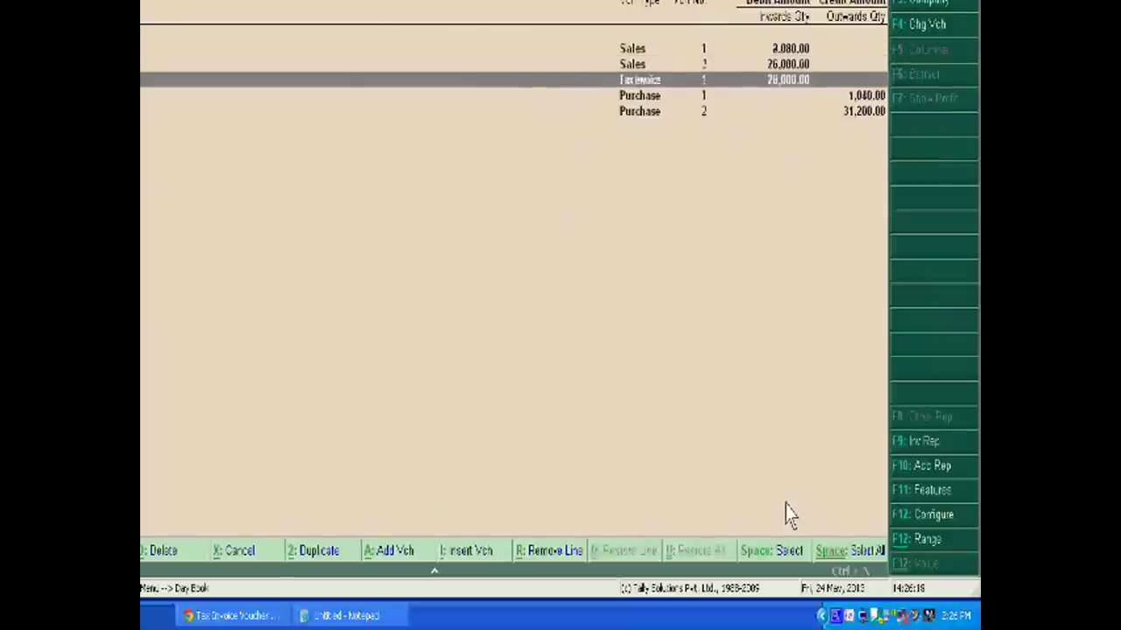
{"action": "key", "text": "Return"}
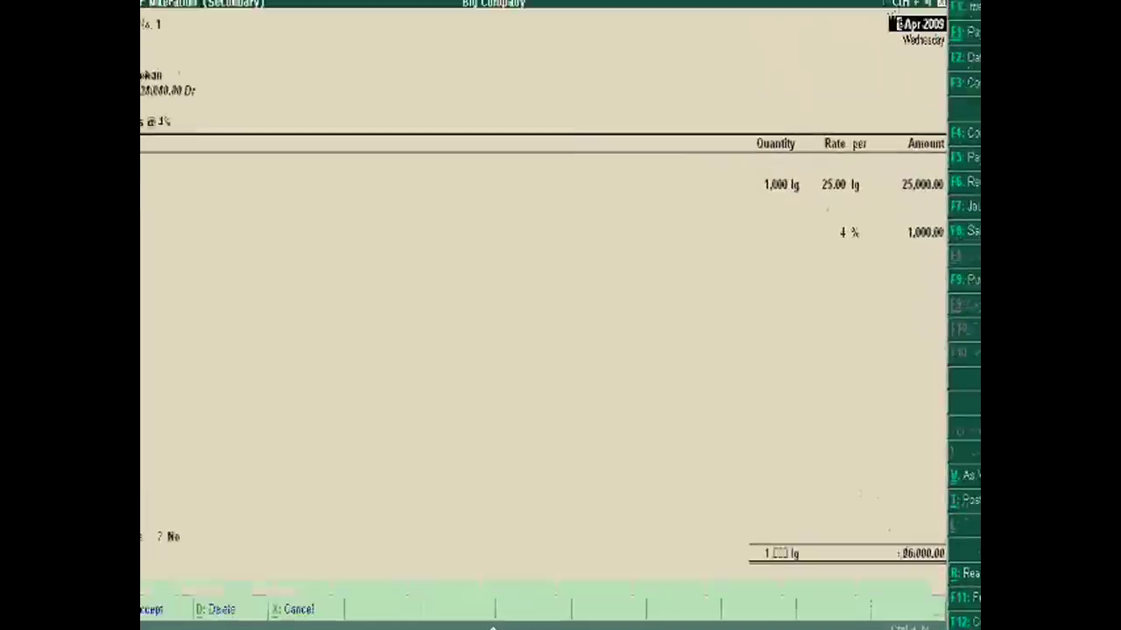
Step: Print the voucher, accepting the invoice printing configuration with the document title Tax Invoice
{"action": "key", "text": "alt+p"}
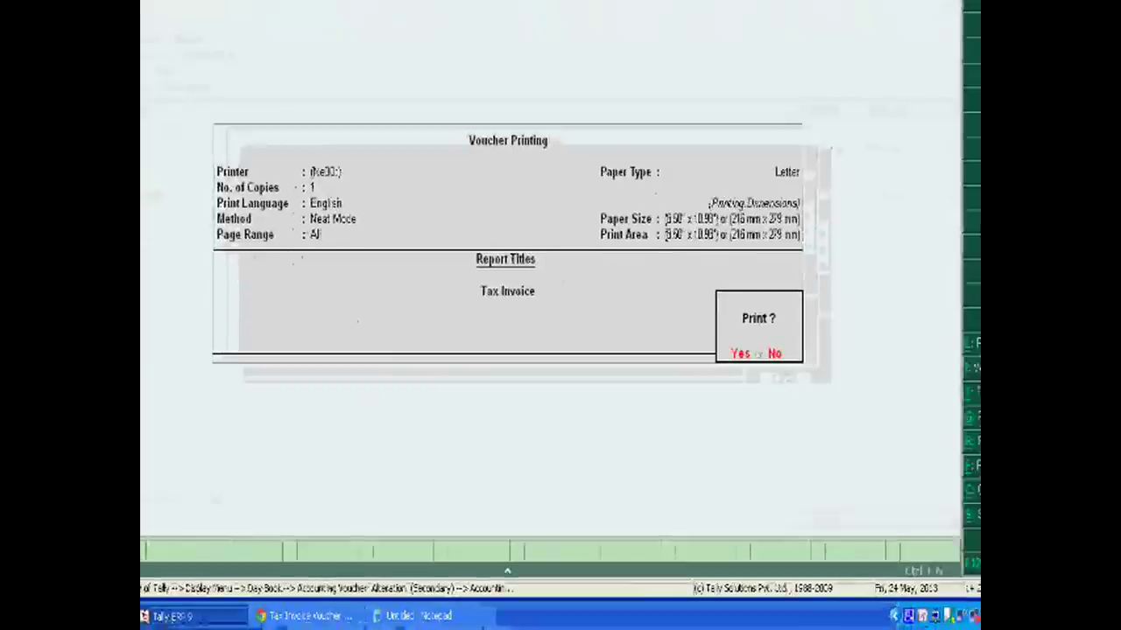
{"action": "left_click", "coordinate": [968, 566]}
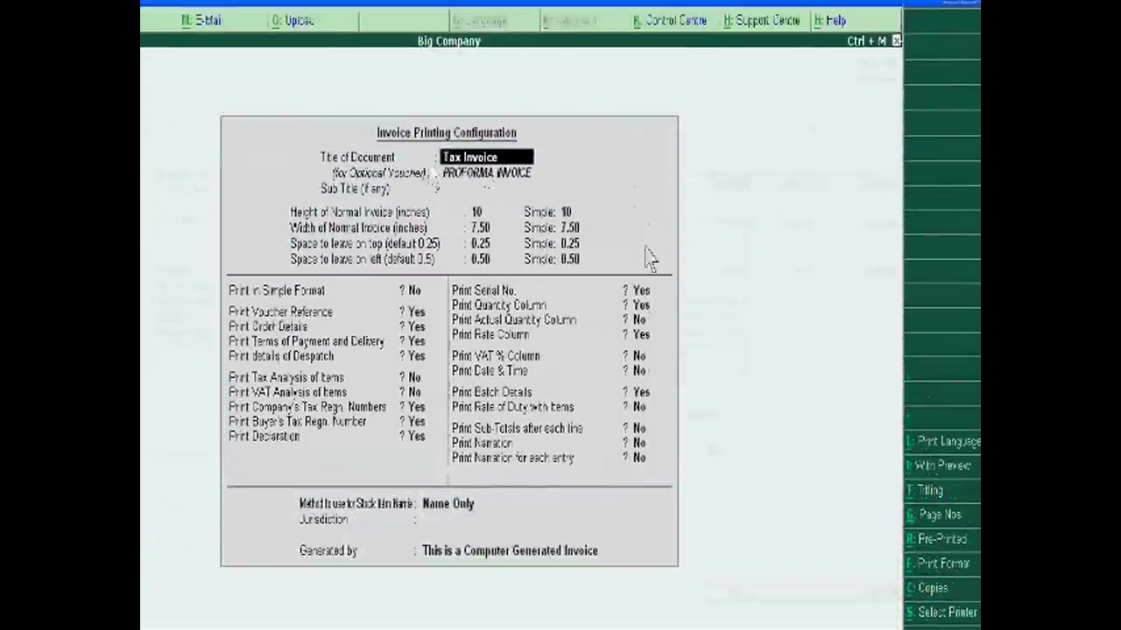
{"action": "key", "text": "ctrl+a"}
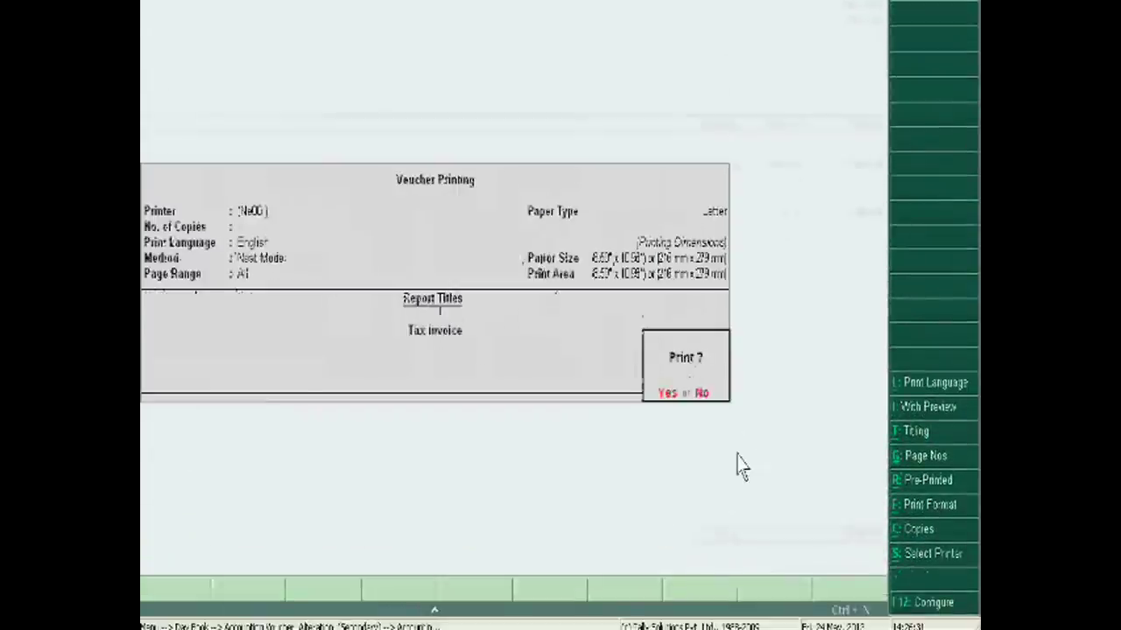
{"action": "left_click", "coordinate": [670, 387]}
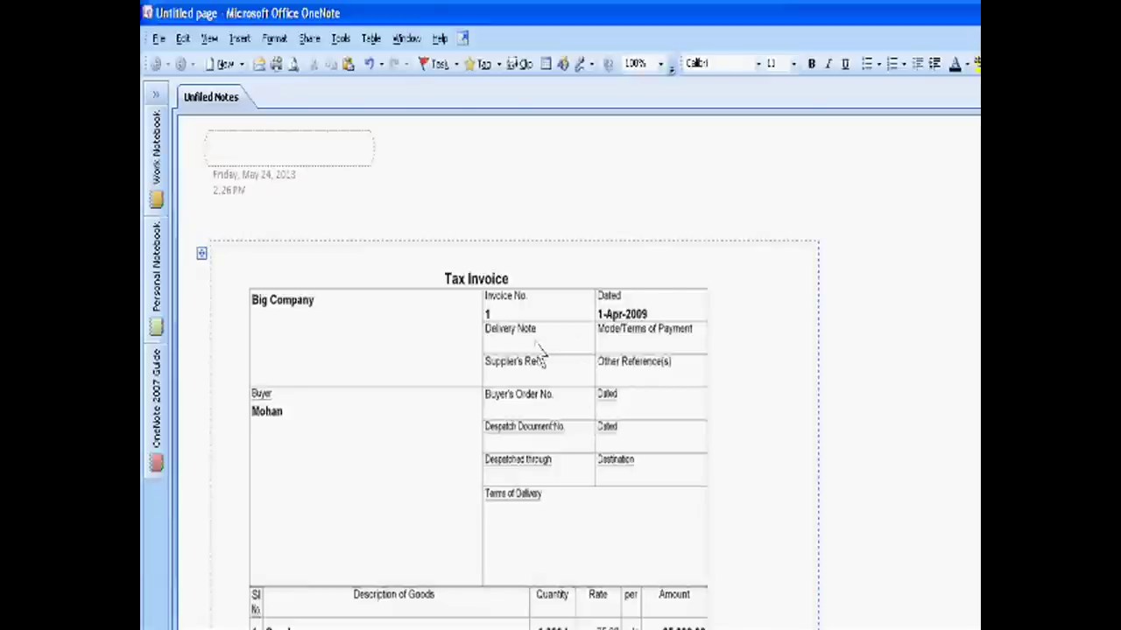
Step: Examine the printed Tax Invoice in OneNote from its header through the item and VAT lines to the declaration
{"action": "scroll", "coordinate": [540, 350], "scroll_direction": "down", "scroll_amount": 2}
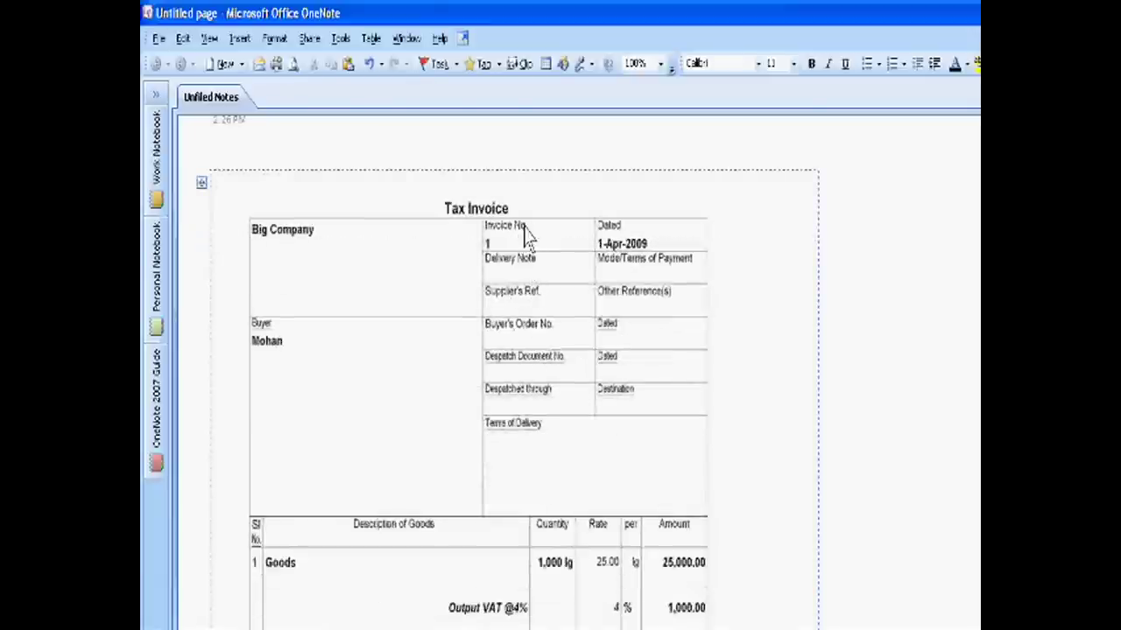
{"action": "scroll", "coordinate": [588, 444], "scroll_direction": "down", "scroll_amount": 5}
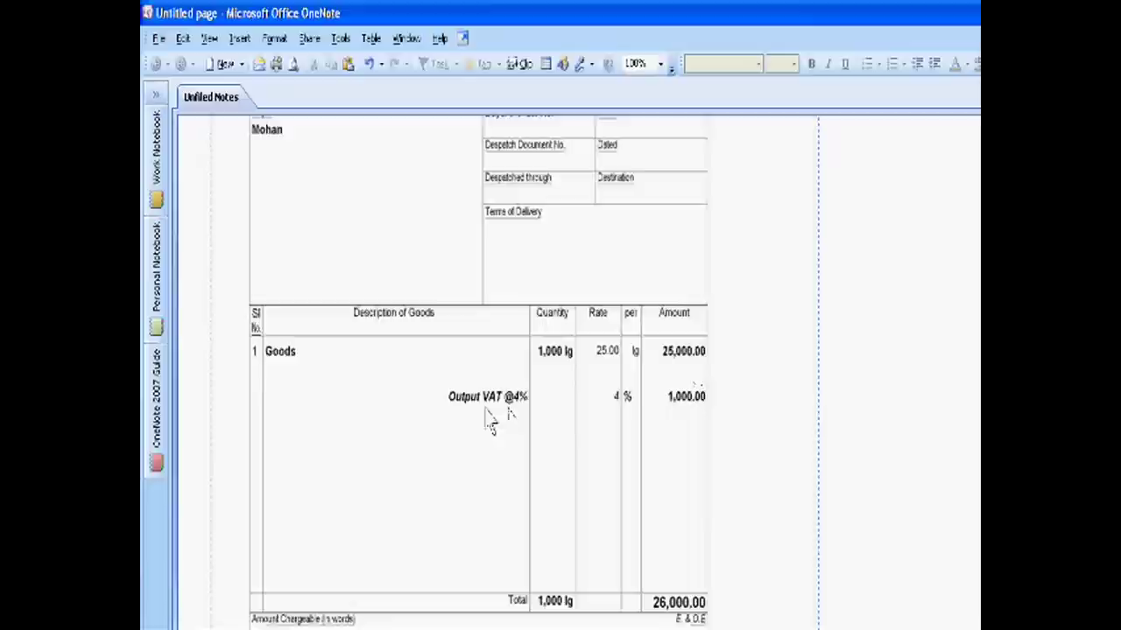
{"action": "scroll", "coordinate": [692, 429], "scroll_direction": "down", "scroll_amount": 6}
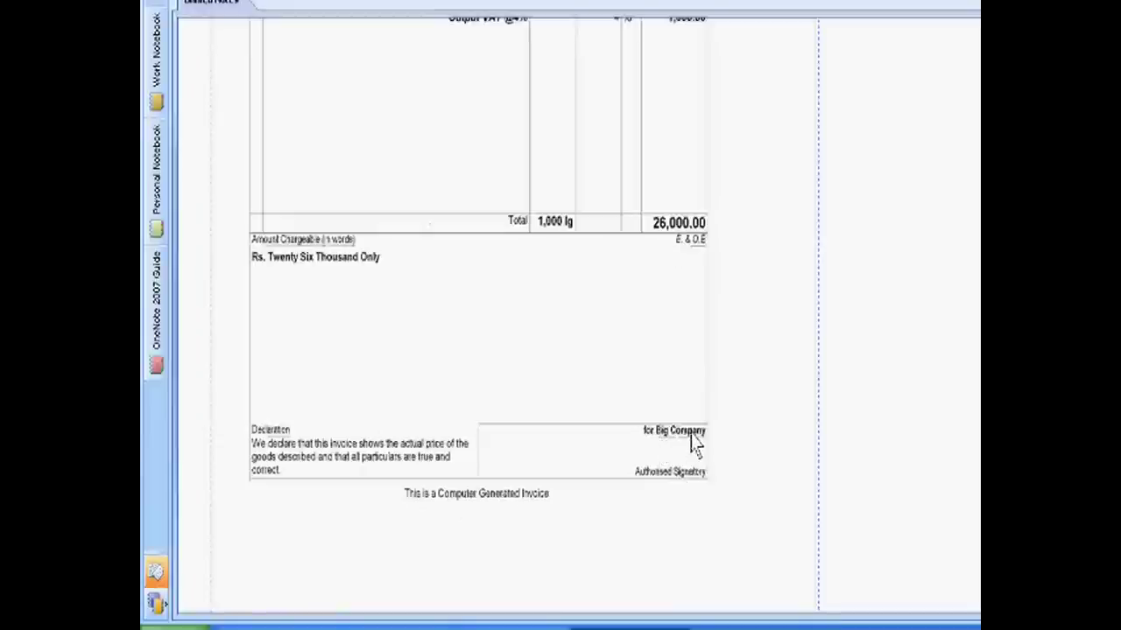
{"action": "scroll", "coordinate": [671, 433], "scroll_direction": "up", "scroll_amount": 10}
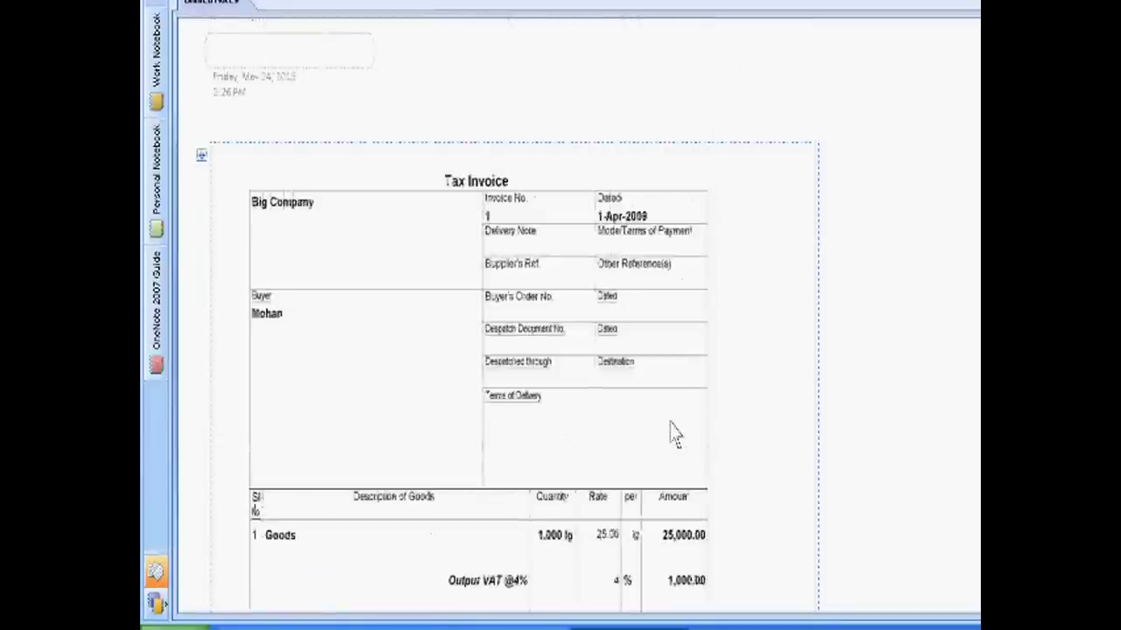